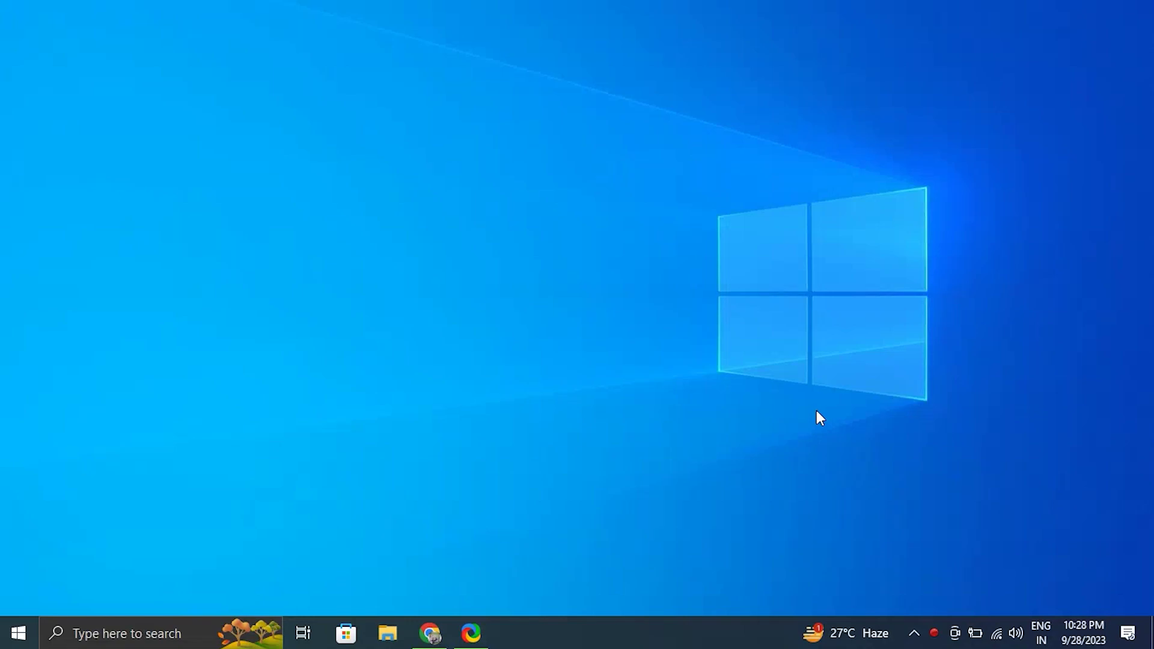
Enter devmgmt.msc in the Run dialog by typing DEV and picking its suggestion.
{"action": "key", "text": "super+r"}
{"action": "type", "text": "D"}
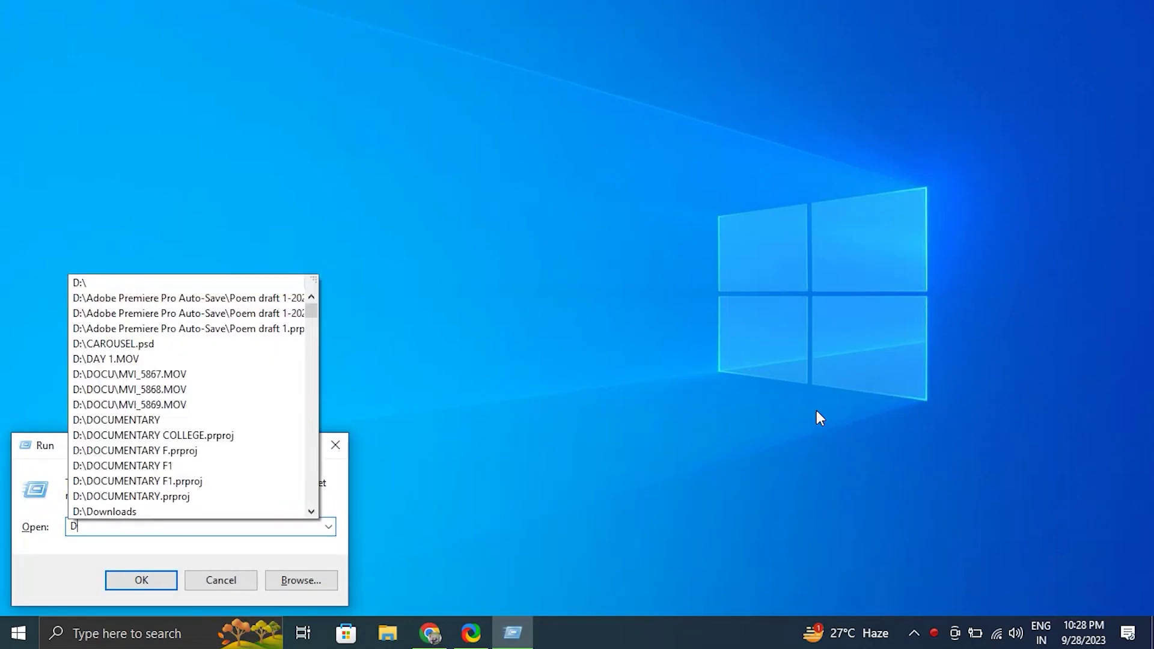
{"action": "type", "text": "EV"}
{"action": "left_click", "coordinate": [133, 547]}
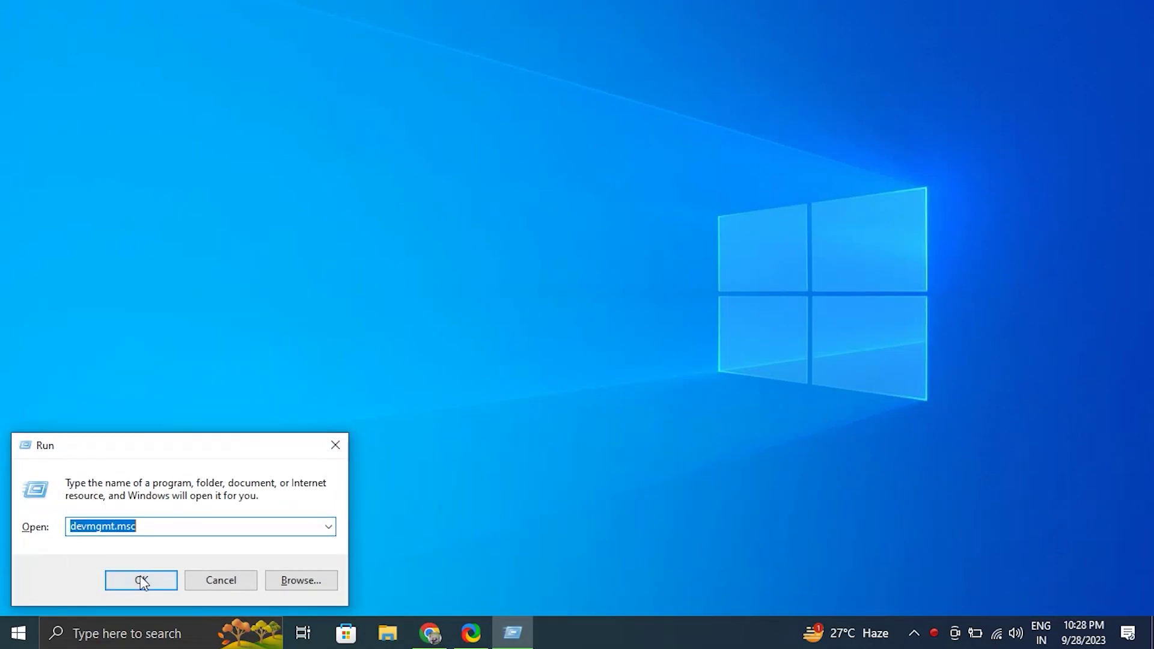
Launch Device Manager full screen and uninstall the USB Input Device under Human Interface Devices.
{"action": "left_click", "coordinate": [142, 581]}
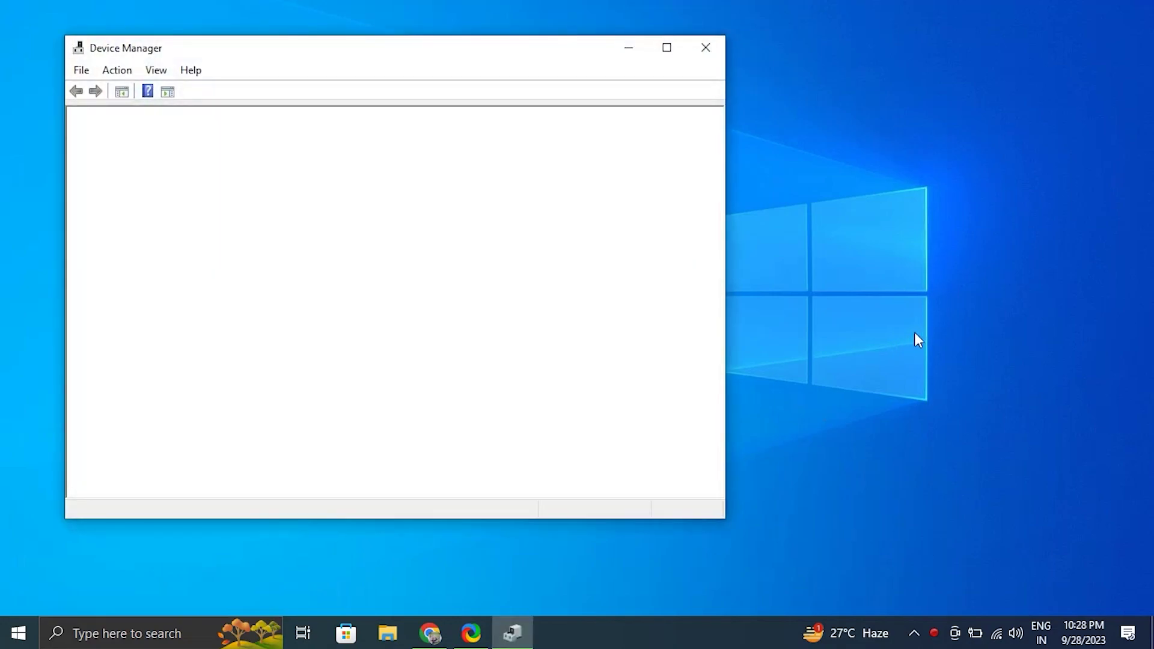
{"action": "left_click", "coordinate": [668, 48]}
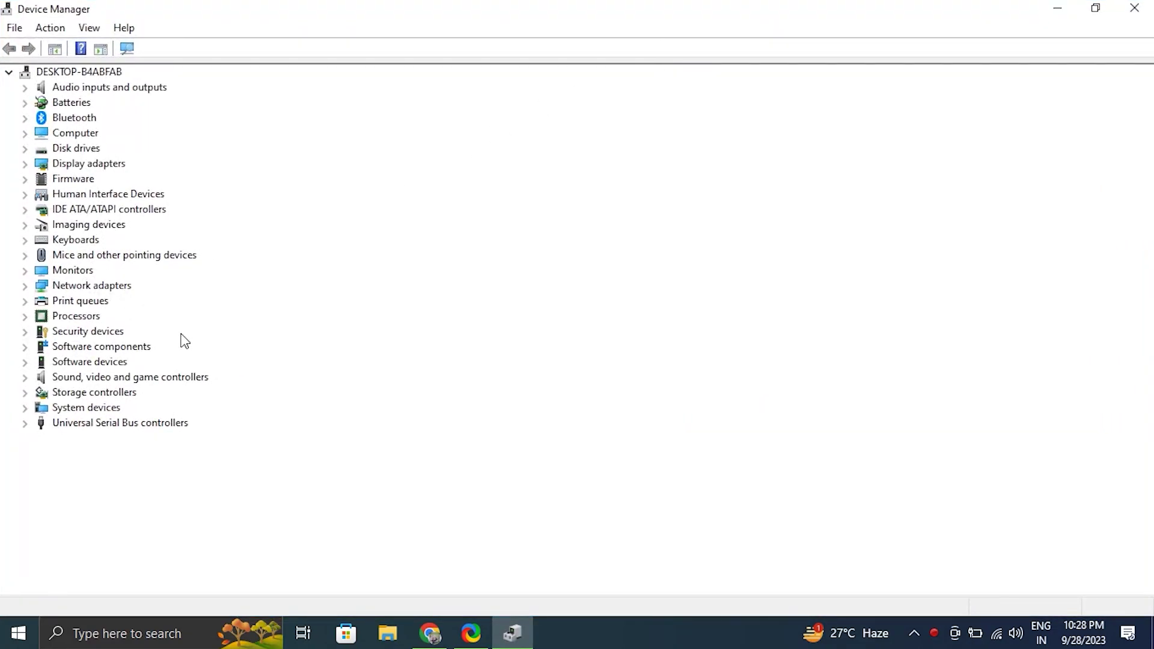
{"action": "left_click", "coordinate": [25, 195]}
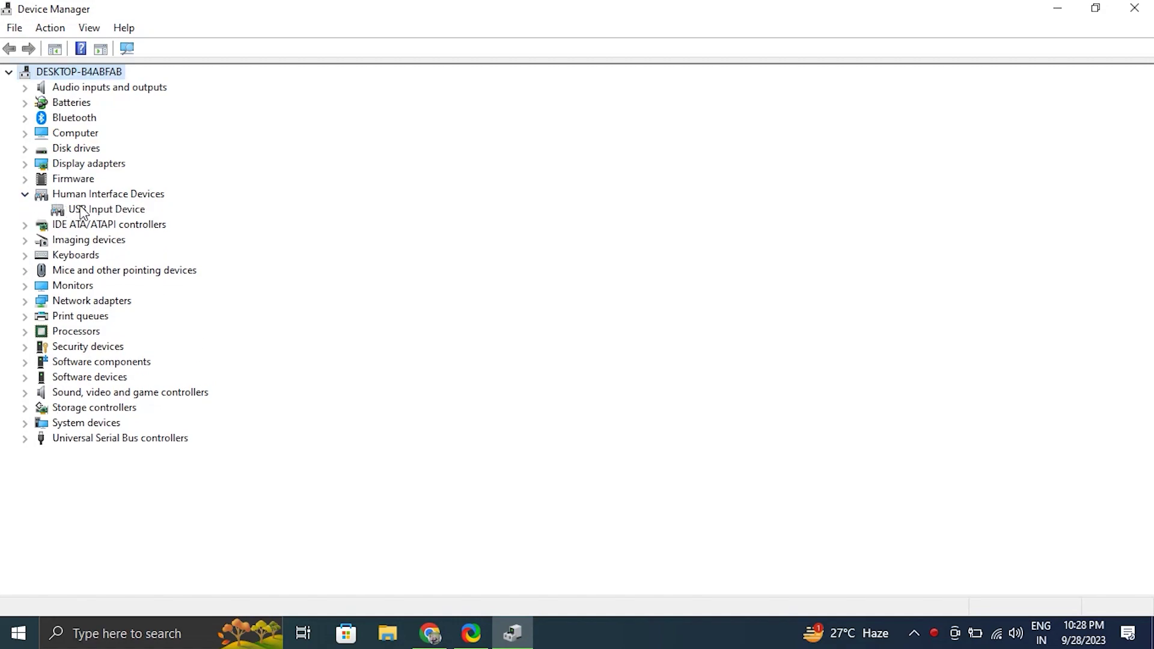
{"action": "left_click", "coordinate": [134, 215]}
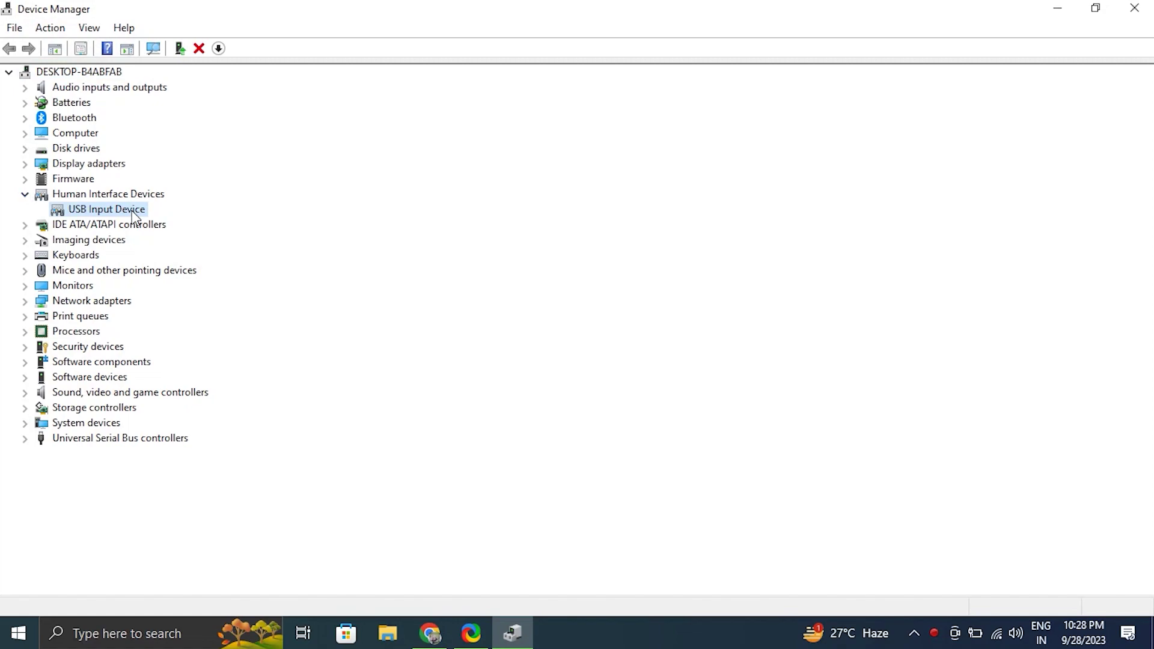
{"action": "right_click", "coordinate": [134, 215]}
{"action": "left_click", "coordinate": [200, 260]}
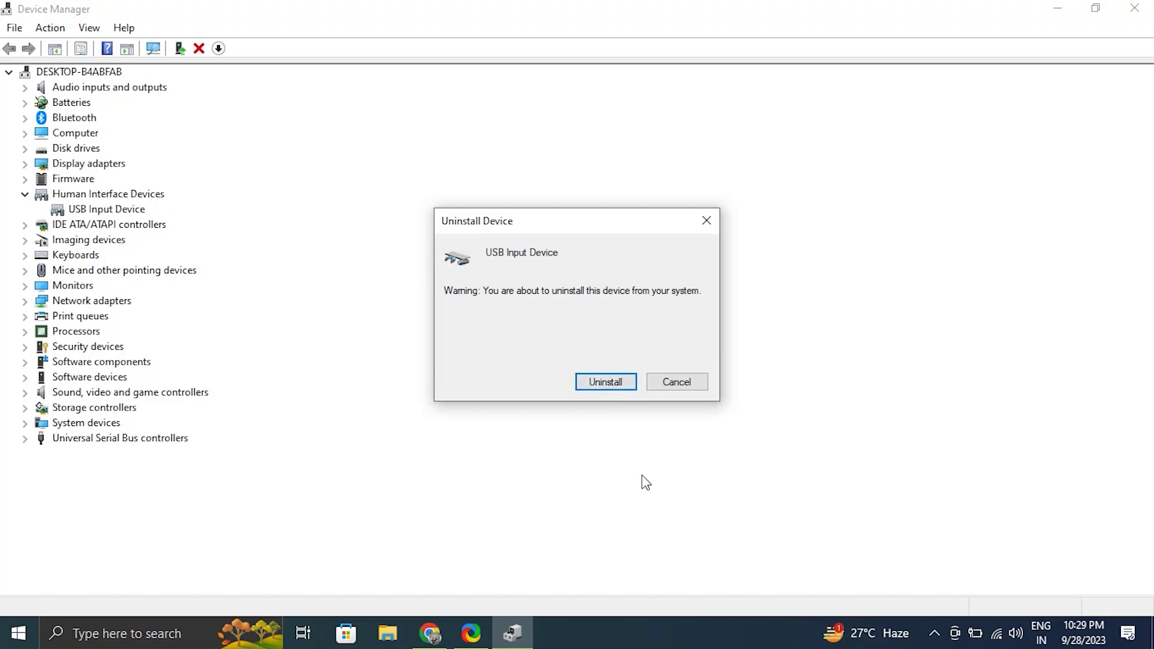
{"action": "left_click", "coordinate": [614, 380]}
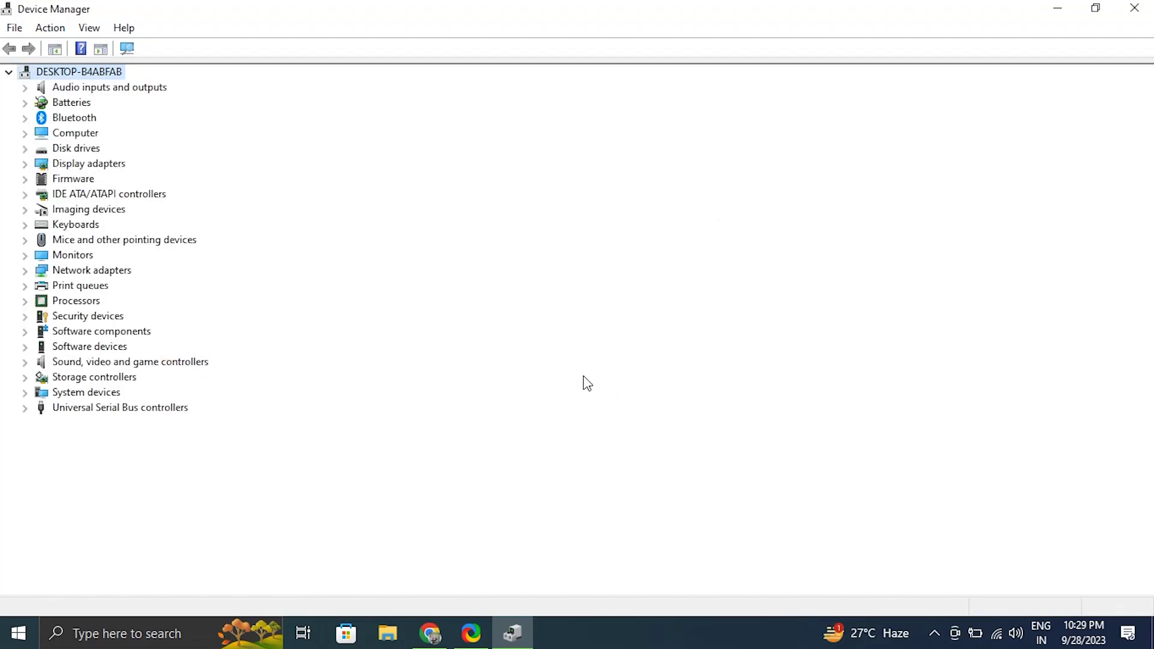
Scan for hardware changes, then bring up the Start menu's power options.
{"action": "left_click", "coordinate": [51, 35]}
{"action": "left_click", "coordinate": [72, 47]}
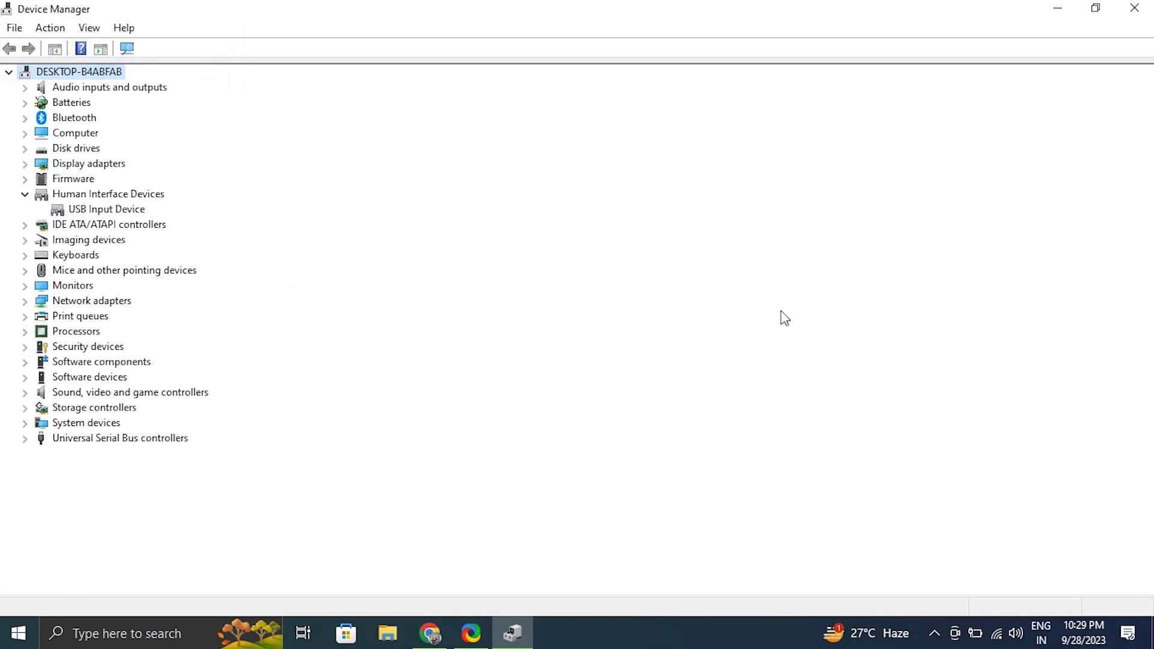
{"action": "left_click", "coordinate": [18, 633]}
{"action": "left_click", "coordinate": [19, 595]}
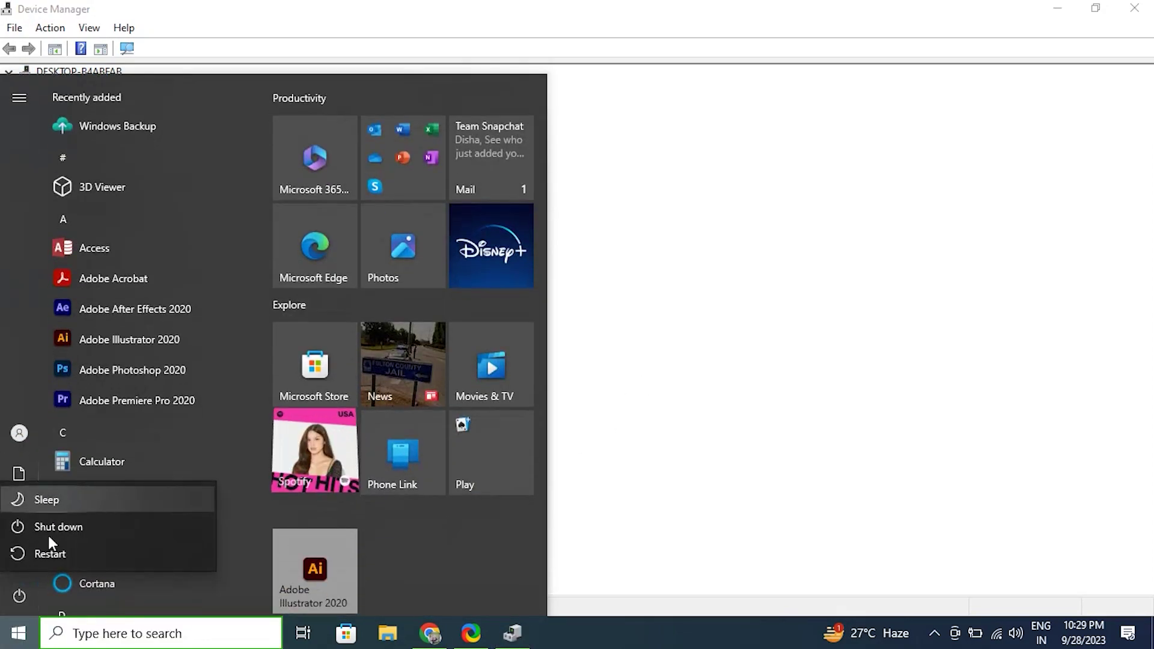
Dismiss the power options without restarting and select the restored USB Input Device.
{"action": "left_click", "coordinate": [907, 301]}
{"action": "left_click", "coordinate": [626, 264]}
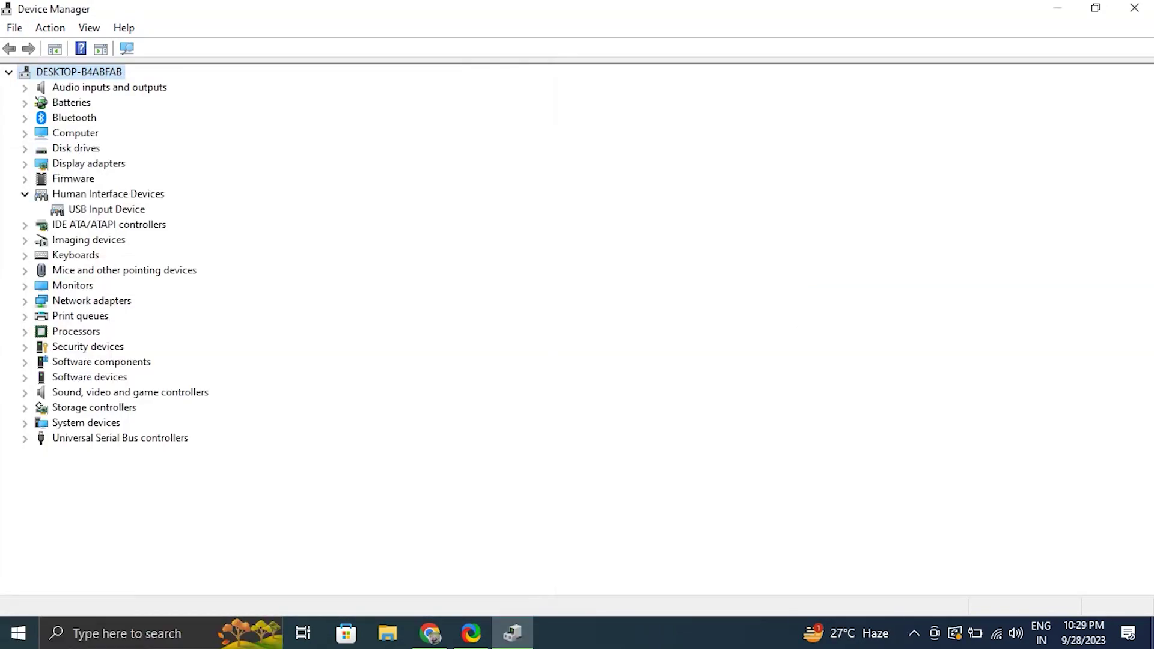
{"action": "right_click", "coordinate": [79, 199]}
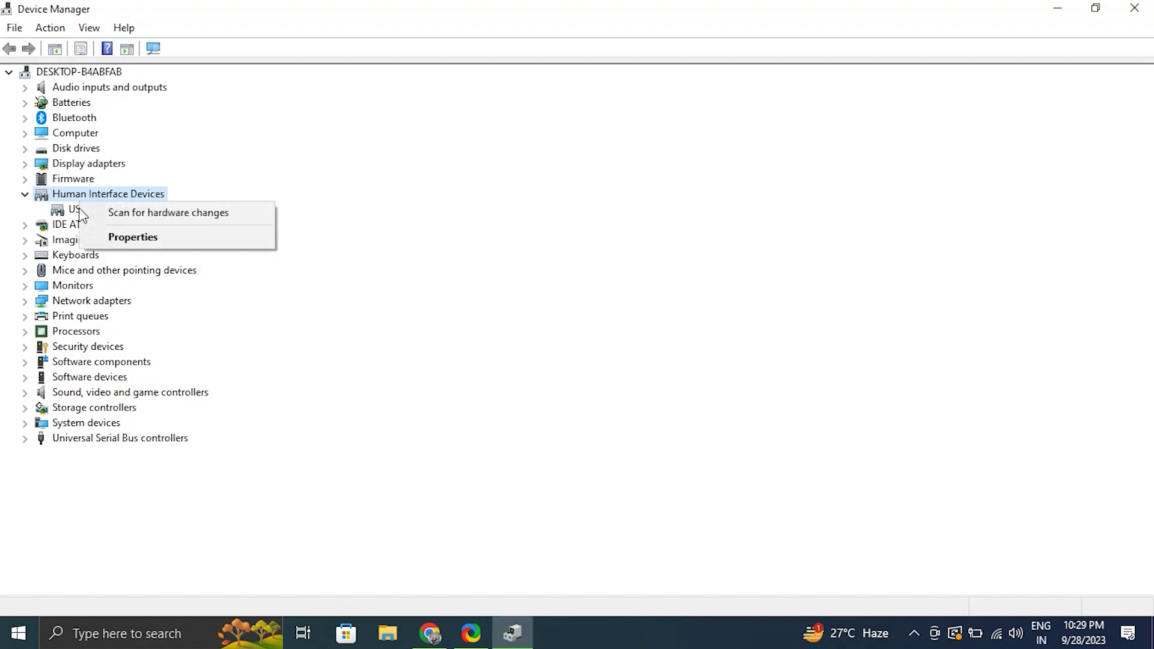
{"action": "left_click", "coordinate": [70, 211]}
Search automatically for a USB Input Device driver; the best one is already installed.
{"action": "right_click", "coordinate": [69, 210]}
{"action": "left_click", "coordinate": [155, 231]}
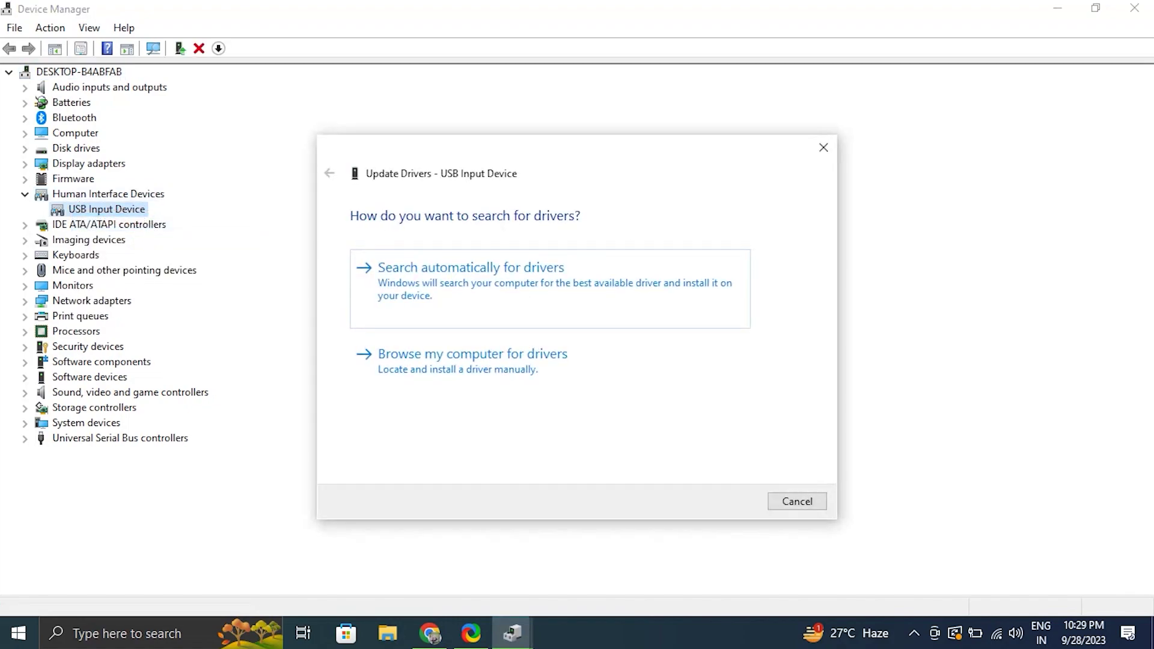
{"action": "left_click", "coordinate": [397, 299]}
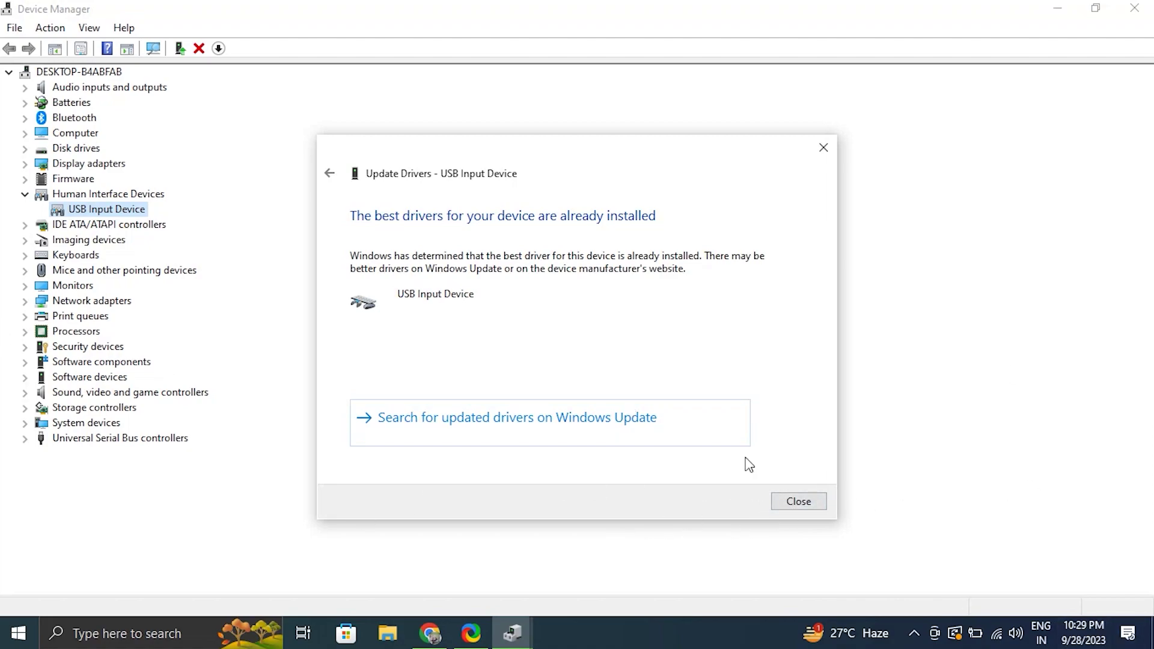
{"action": "left_click", "coordinate": [795, 500]}
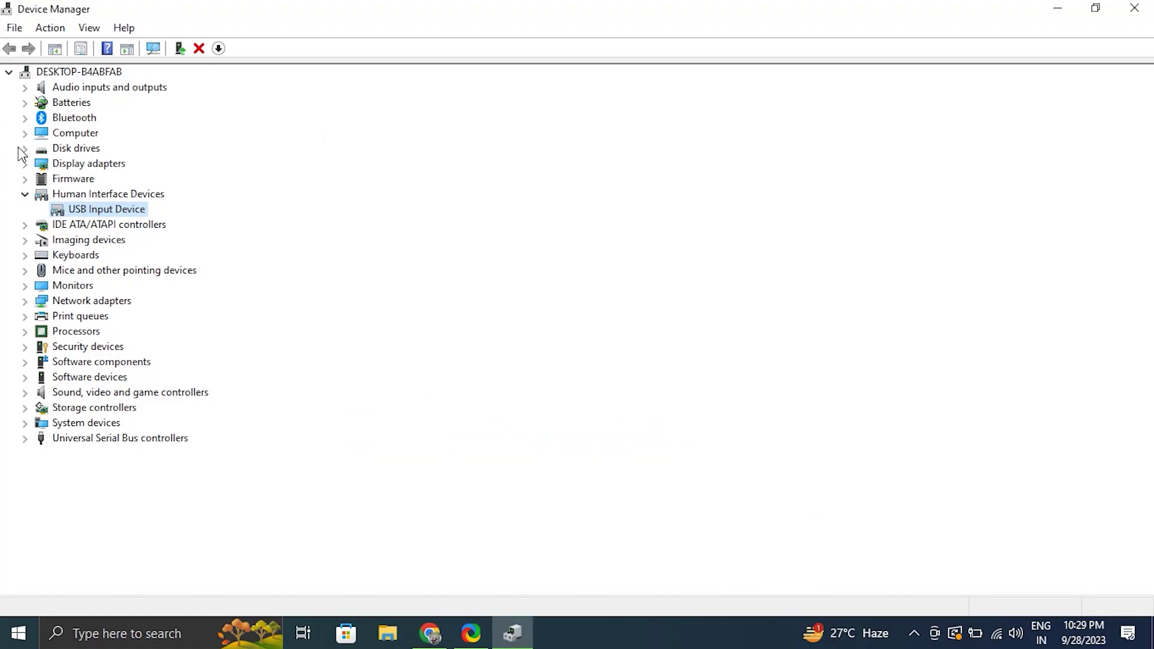
Browse the USB Input Device's compatible driver list, cancel without installing, and close Device Manager.
{"action": "right_click", "coordinate": [100, 207]}
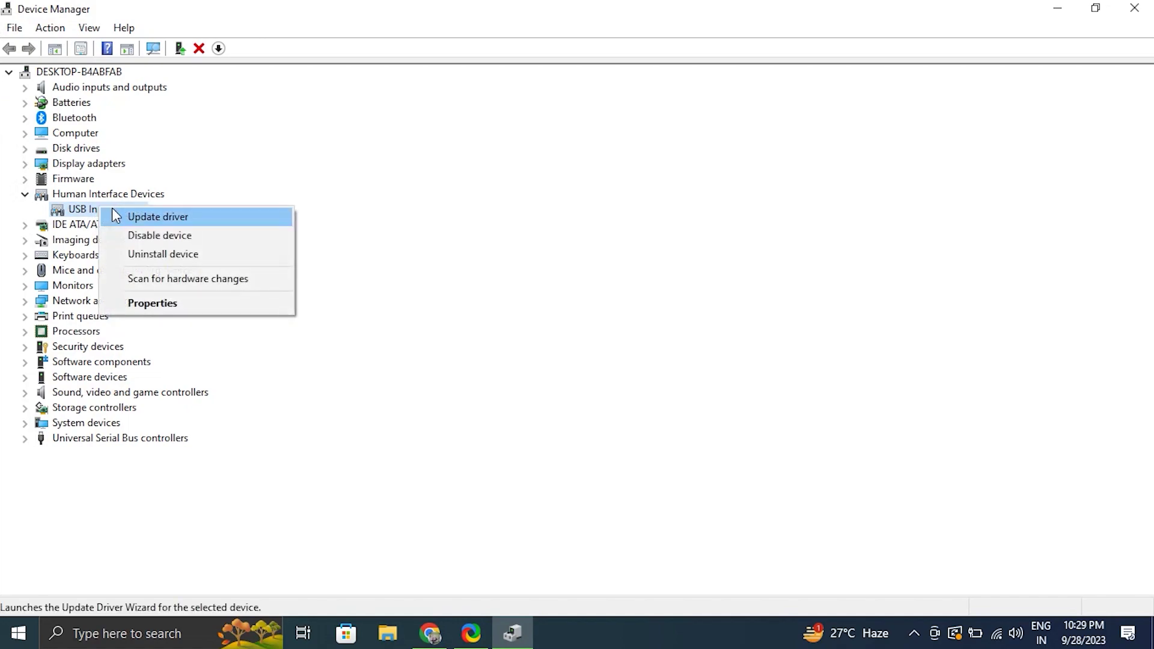
{"action": "left_click", "coordinate": [114, 215]}
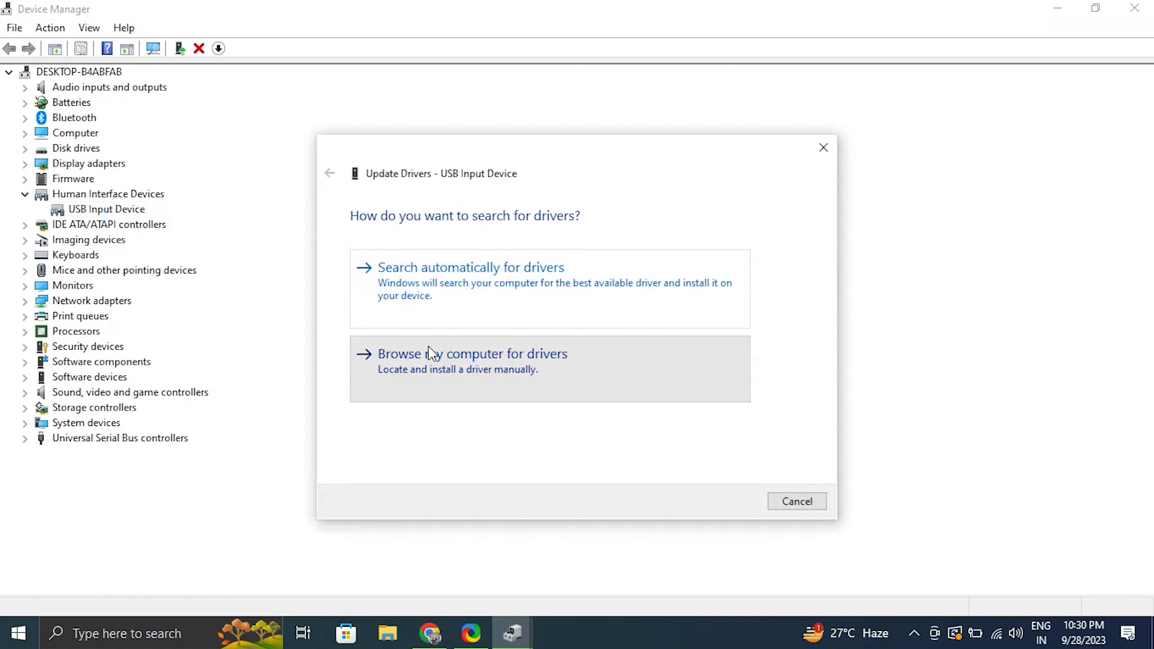
{"action": "left_click", "coordinate": [428, 347]}
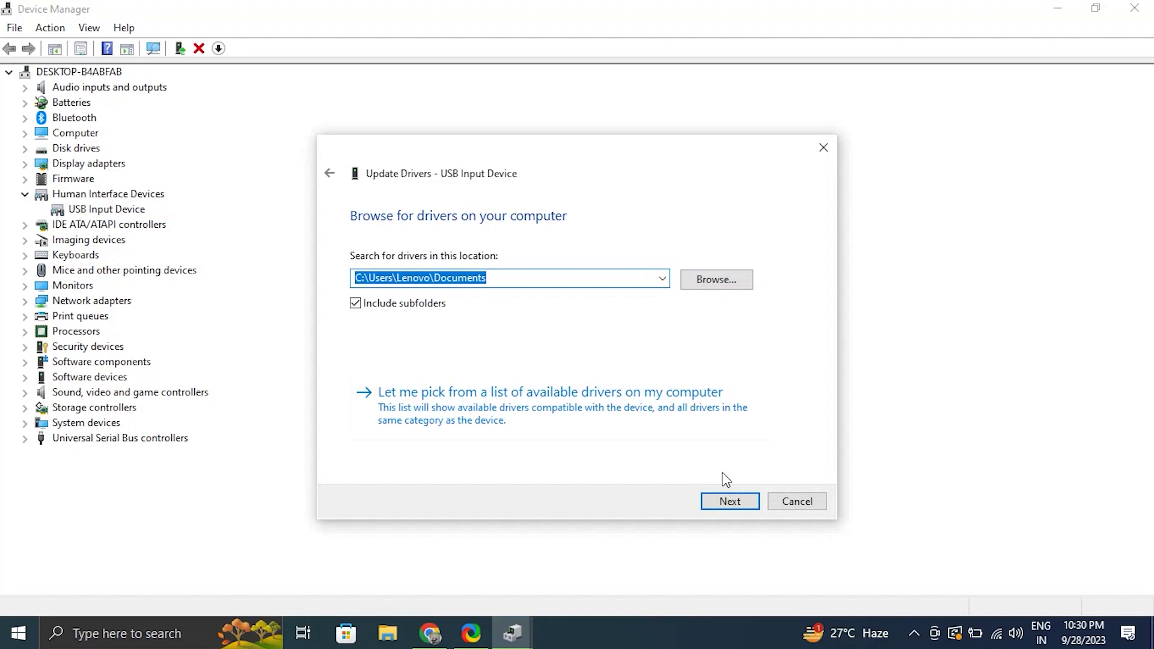
{"action": "left_click", "coordinate": [632, 427]}
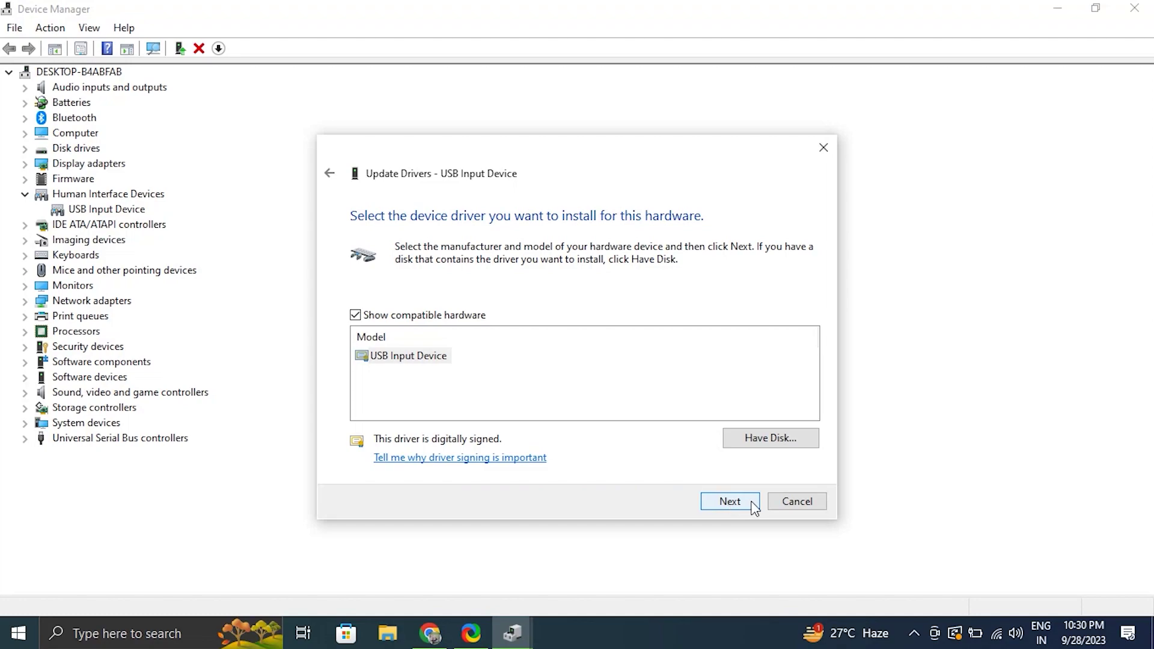
{"action": "left_click", "coordinate": [782, 504]}
{"action": "left_click", "coordinate": [1135, 8]}
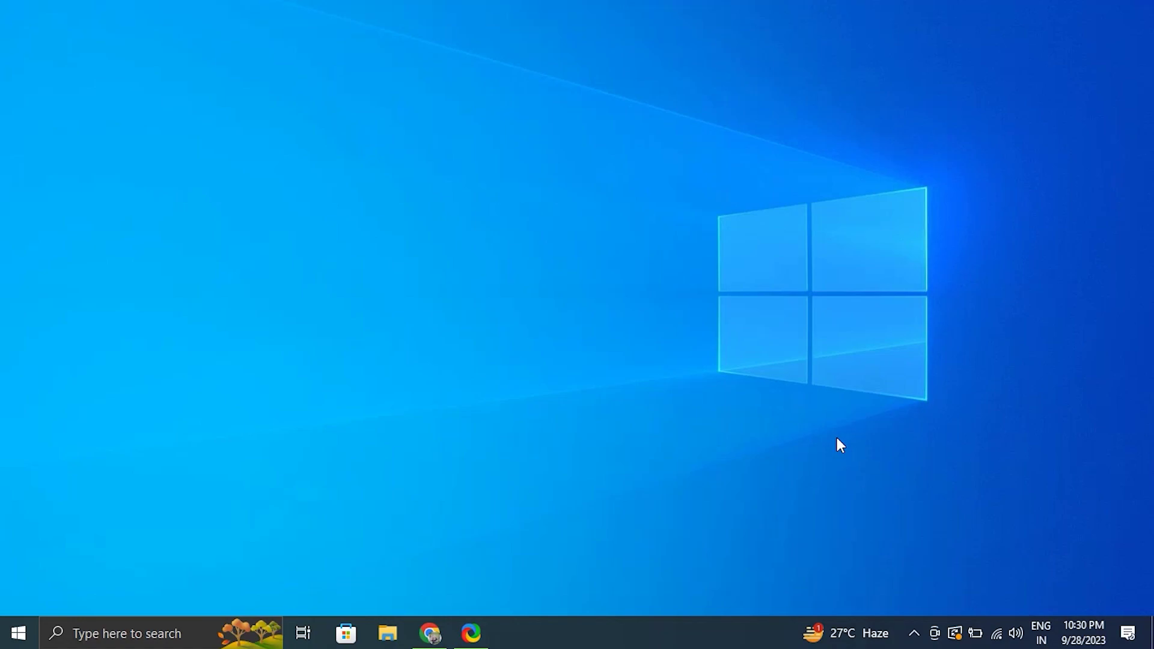
In Windows Update optional updates, mark the Conexant MEDIA driver update, then close Settings.
{"action": "key", "text": "super+i"}
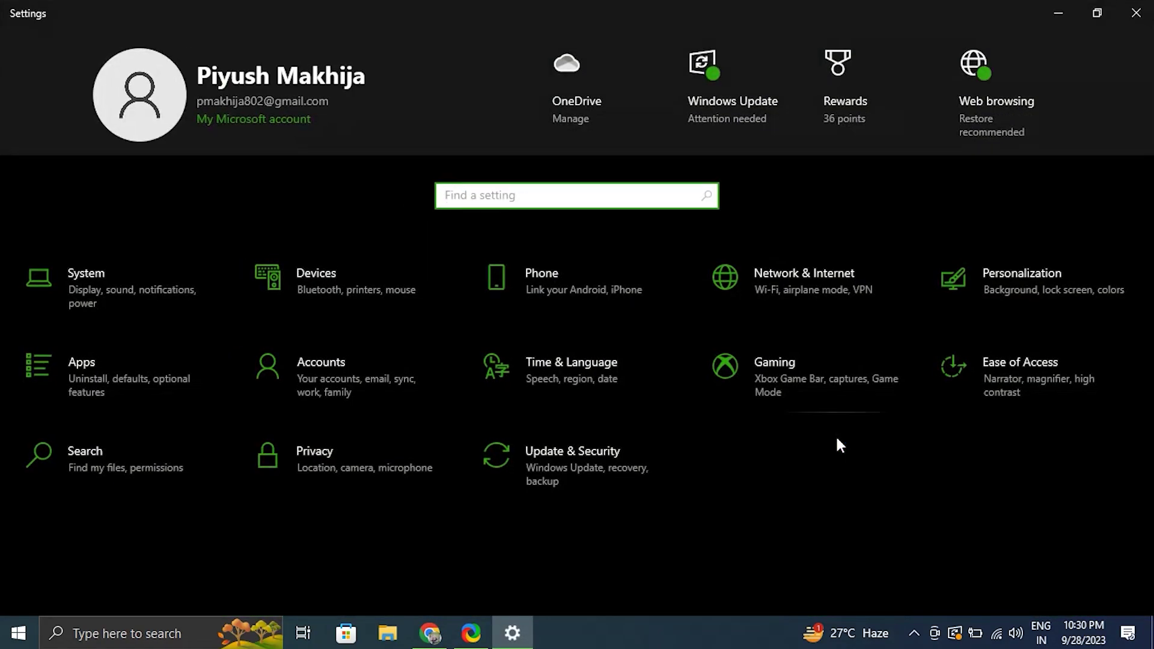
{"action": "left_click", "coordinate": [724, 80]}
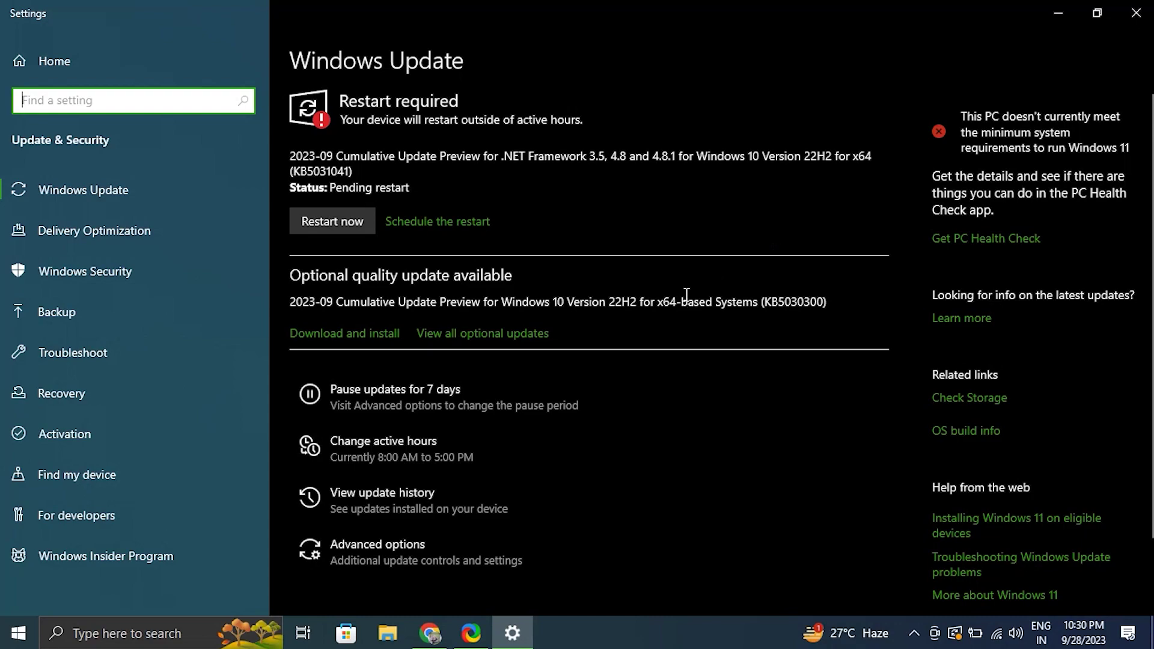
{"action": "left_click", "coordinate": [504, 334]}
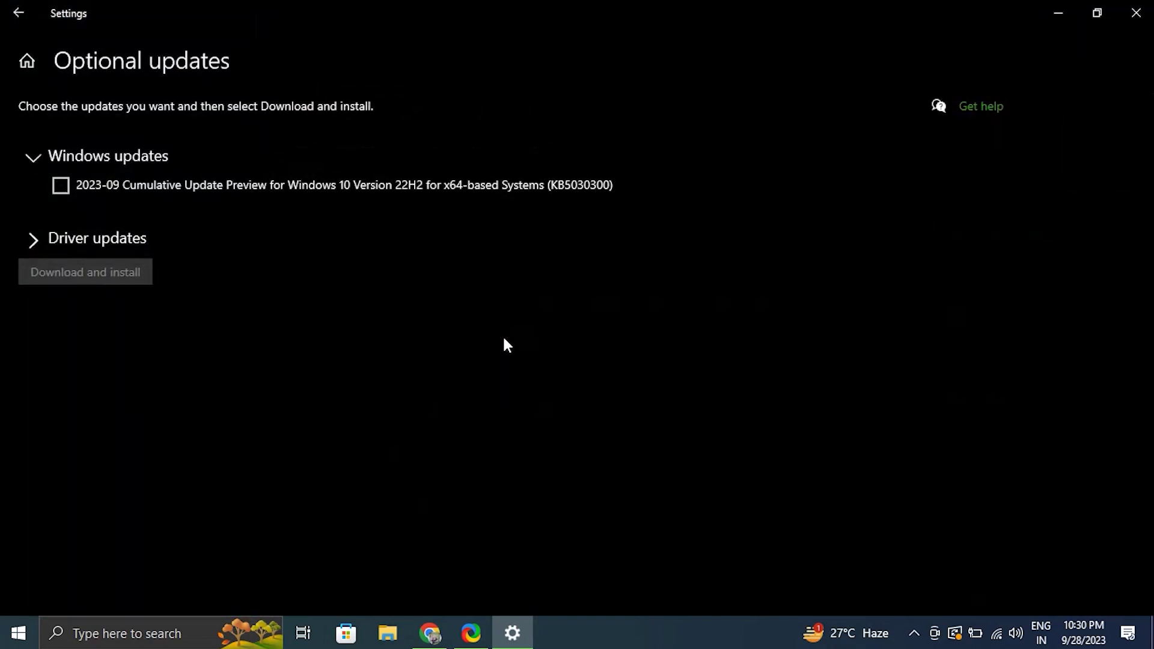
{"action": "left_click", "coordinate": [33, 240]}
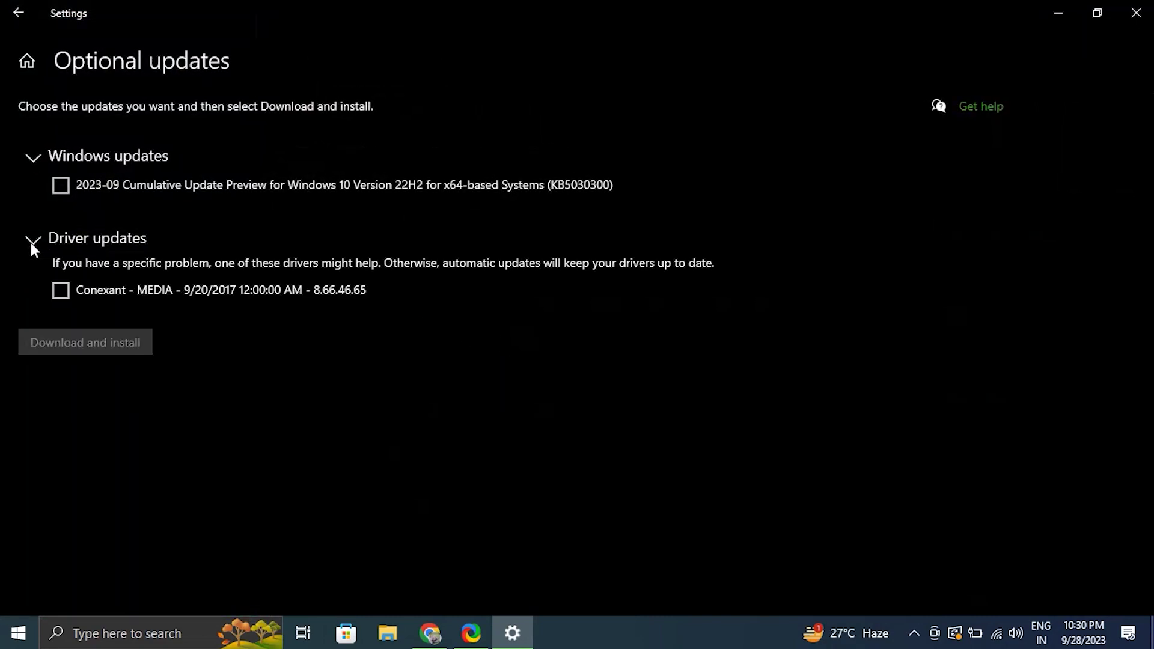
{"action": "left_click", "coordinate": [60, 292]}
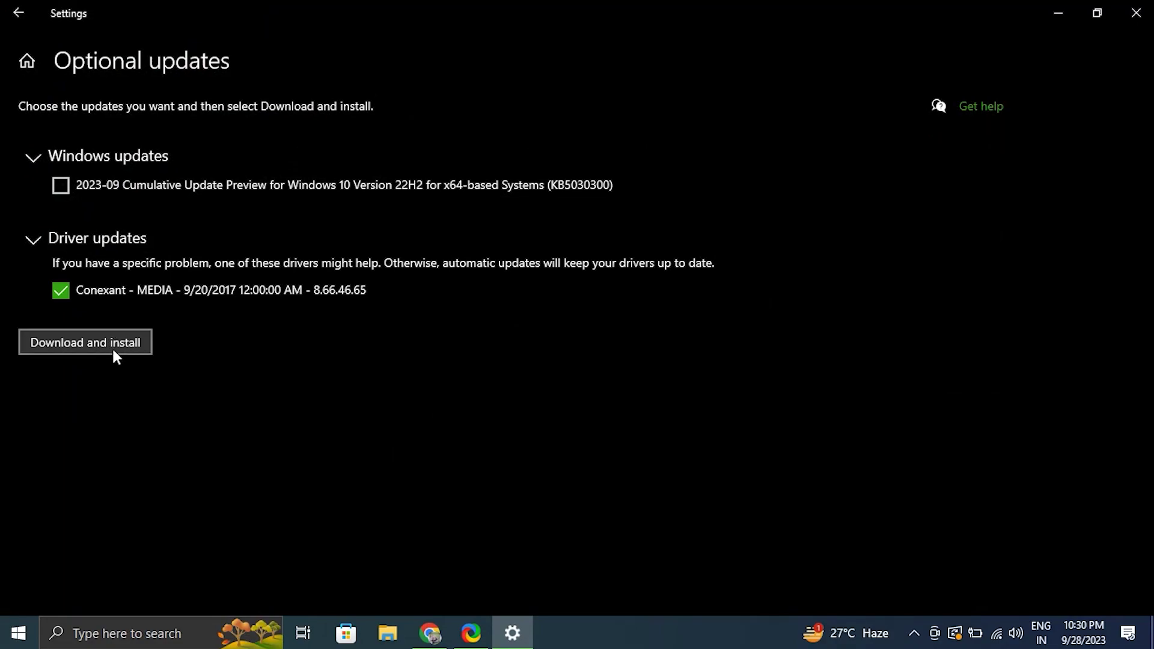
{"action": "left_click", "coordinate": [1135, 13]}
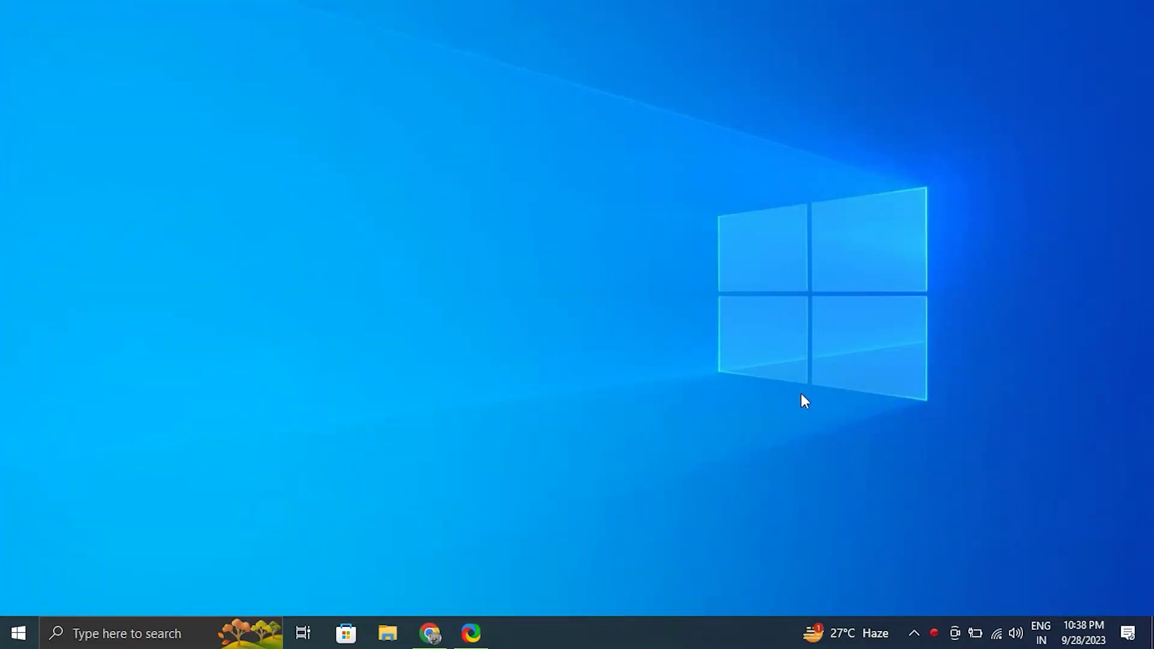
Run Check for updates in Update & Security, then close Settings.
{"action": "key", "text": "super+i"}
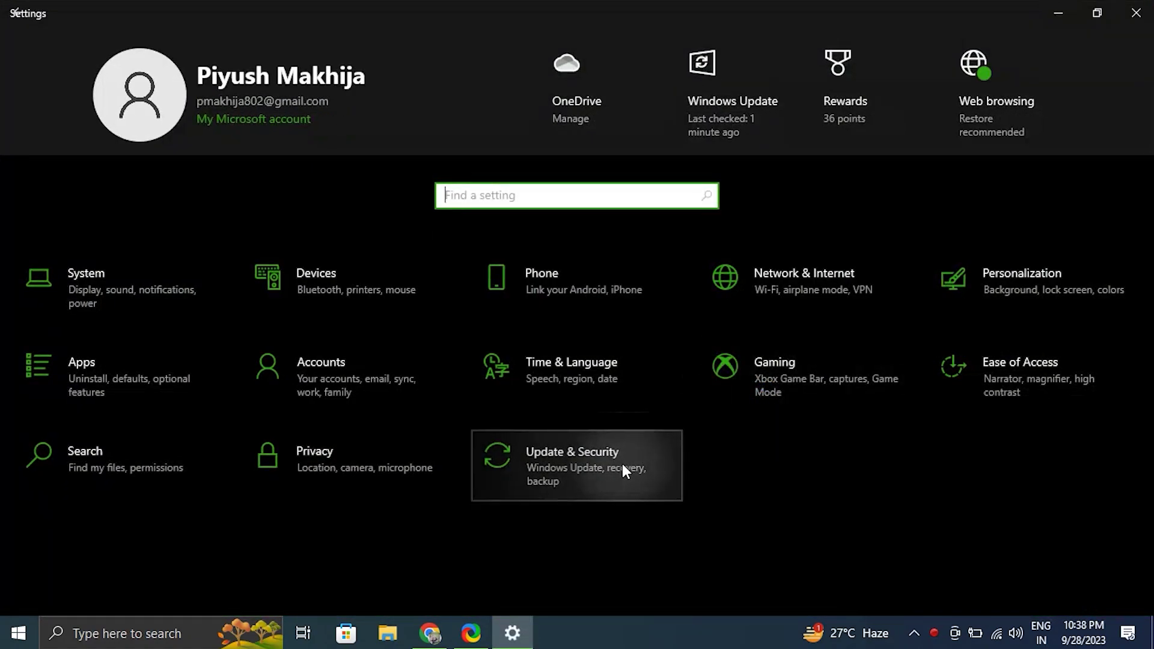
{"action": "left_click", "coordinate": [624, 466]}
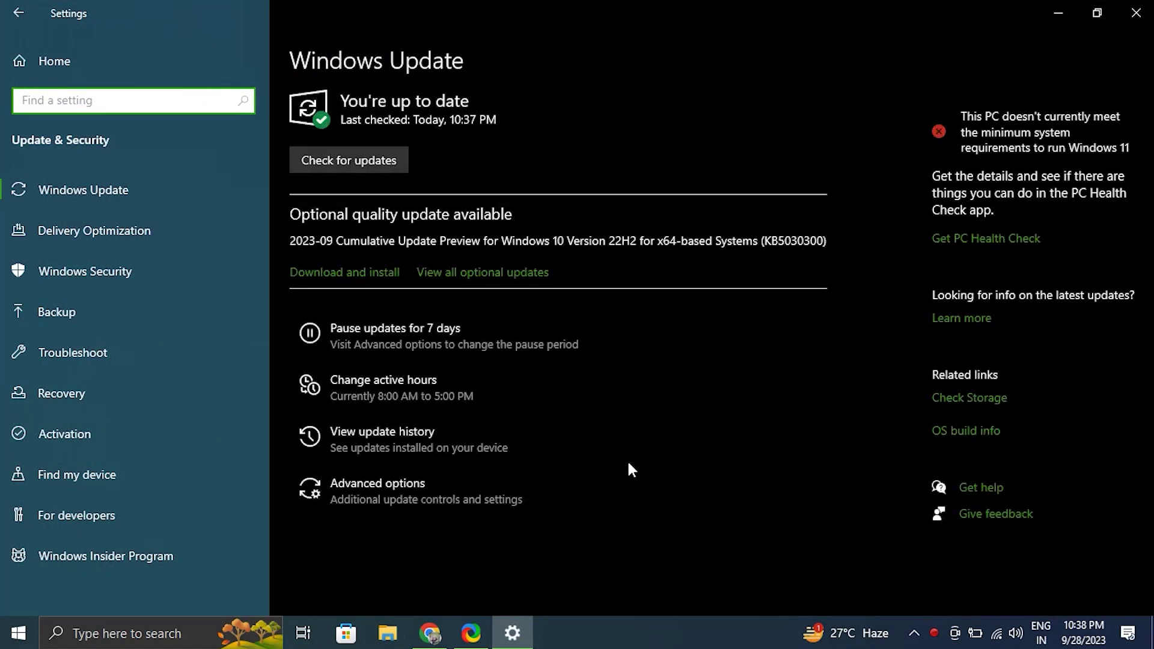
{"action": "left_click", "coordinate": [402, 165]}
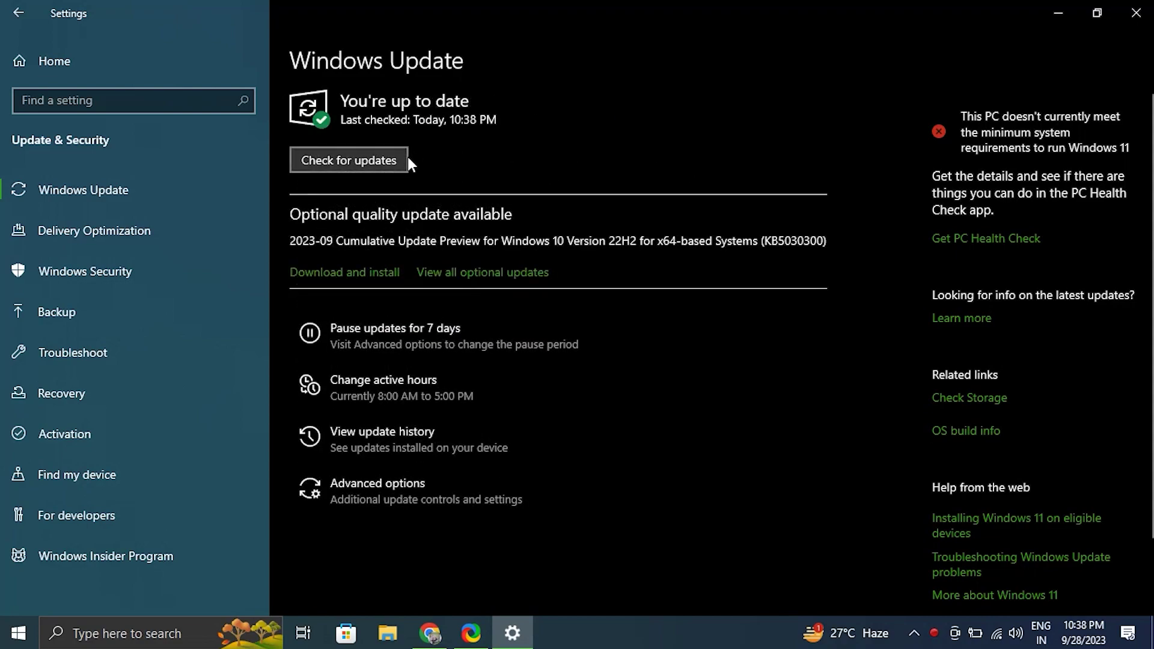
{"action": "left_click", "coordinate": [1136, 12]}
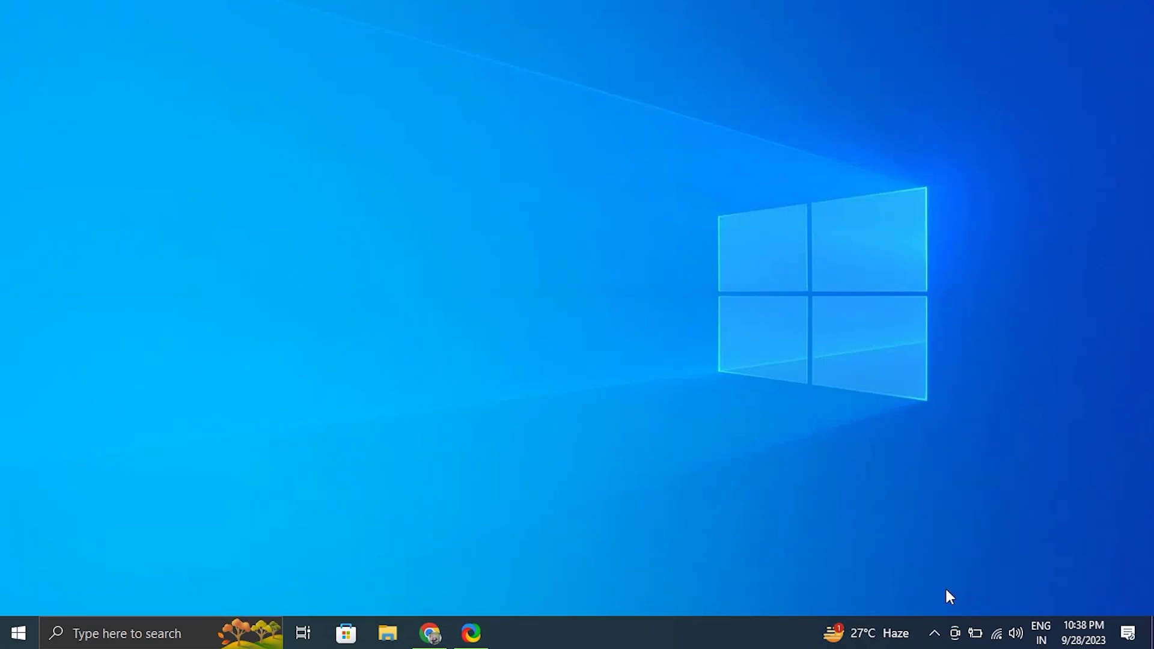
Relaunch Device Manager full screen via devmgmt.msc, expand Display adapters and select the NVIDIA GeForce 920MX.
{"action": "left_click", "coordinate": [934, 632]}
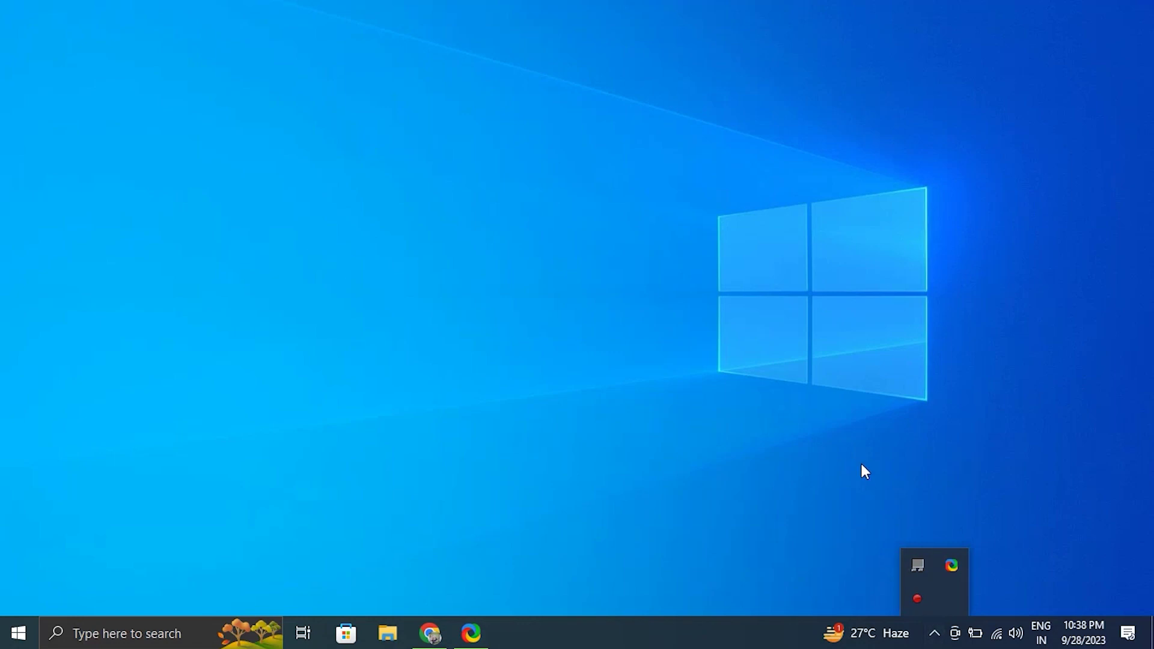
{"action": "key", "text": "super+r"}
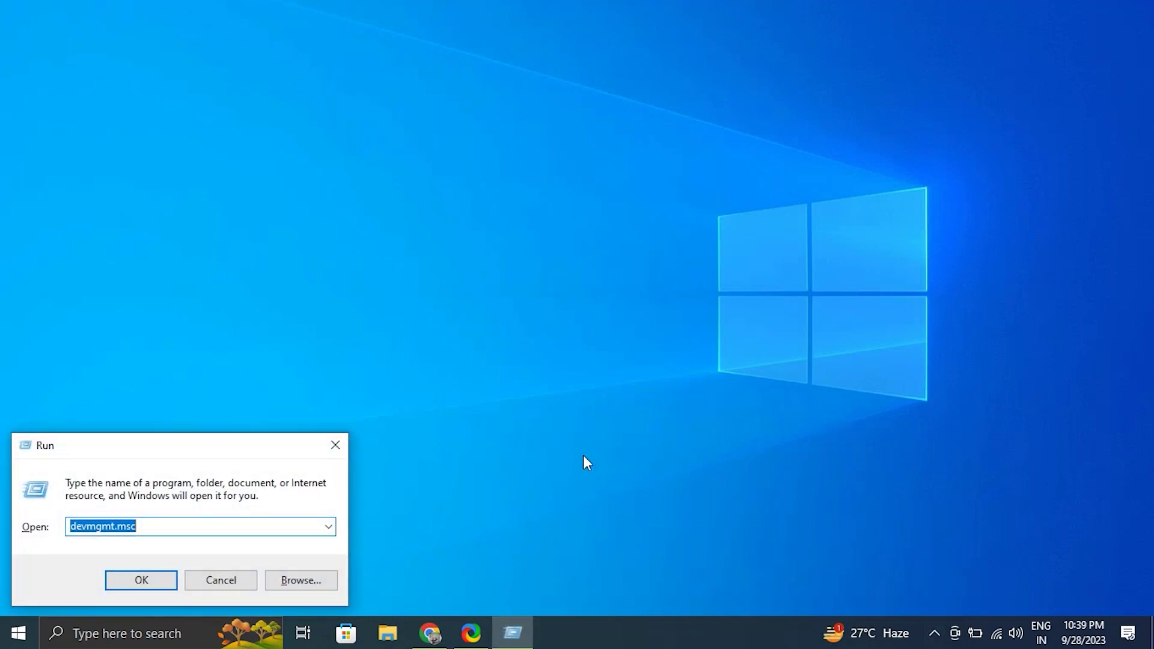
{"action": "left_click", "coordinate": [159, 523]}
{"action": "left_click", "coordinate": [142, 579]}
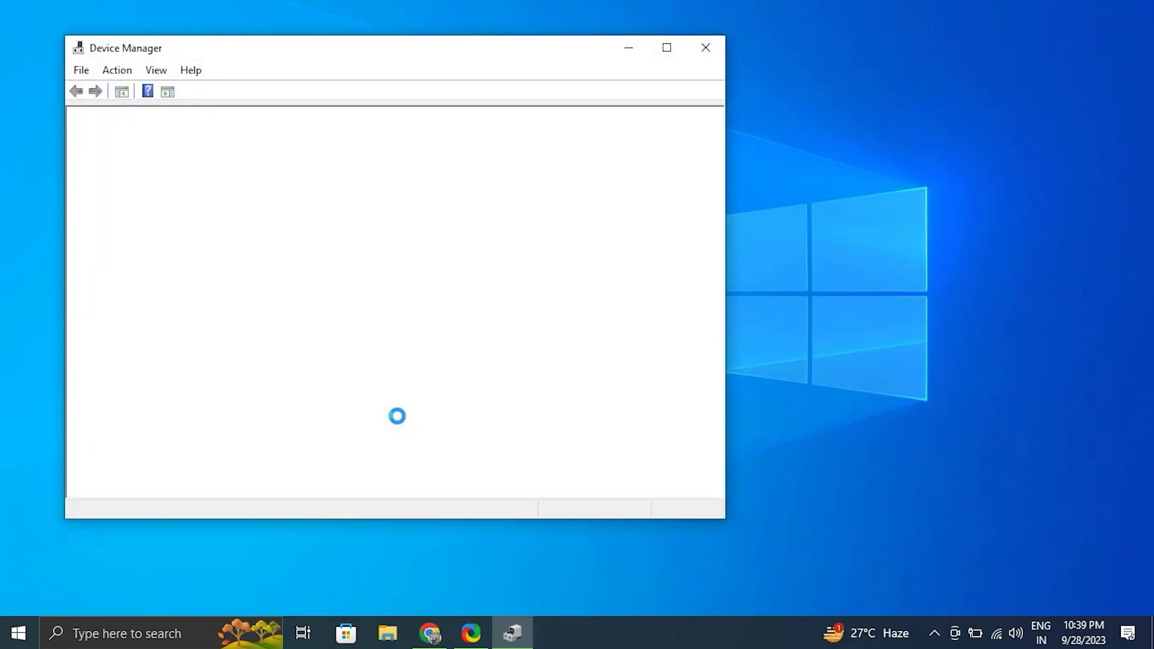
{"action": "left_click", "coordinate": [667, 47]}
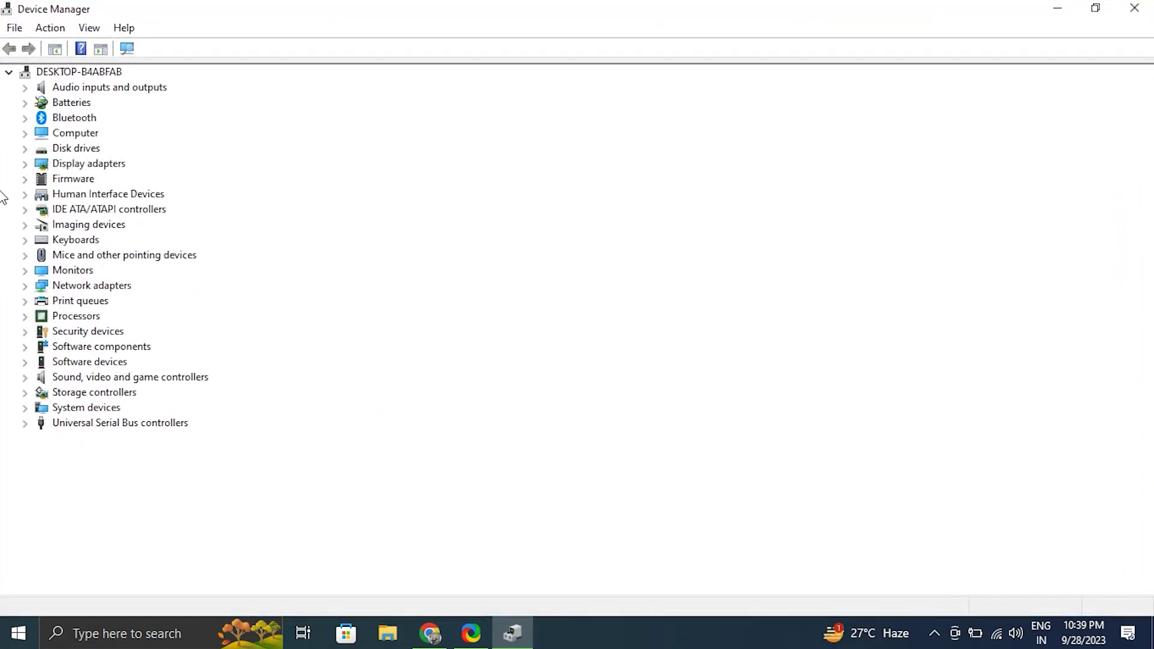
{"action": "left_click", "coordinate": [28, 171]}
{"action": "left_click", "coordinate": [26, 163]}
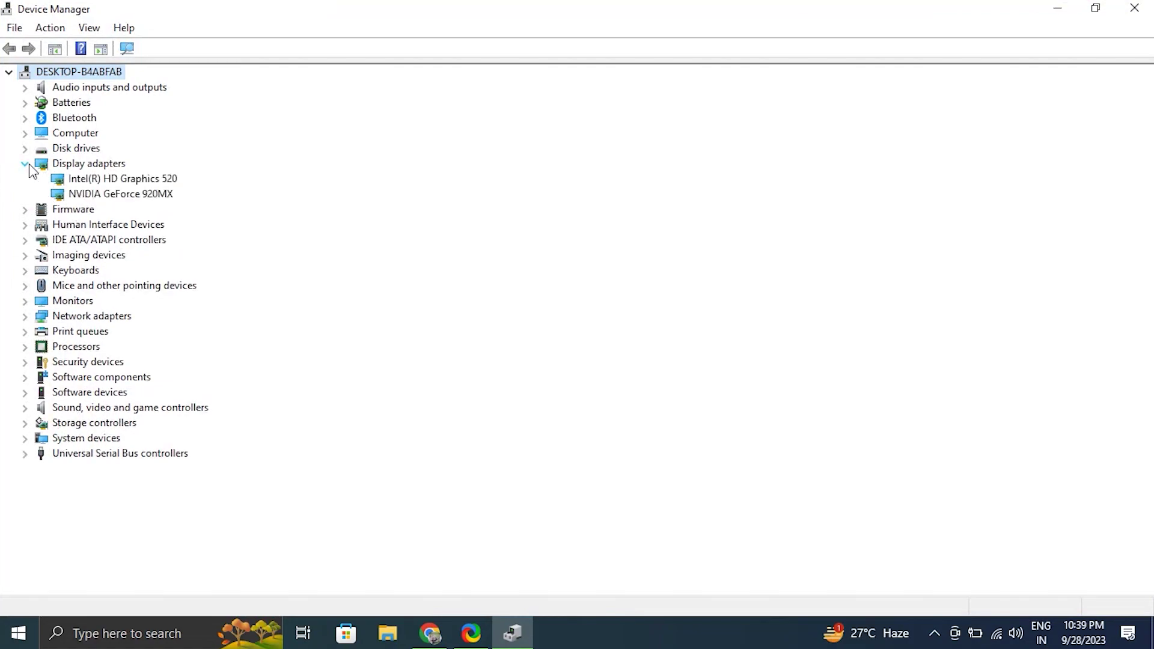
{"action": "left_click", "coordinate": [137, 193]}
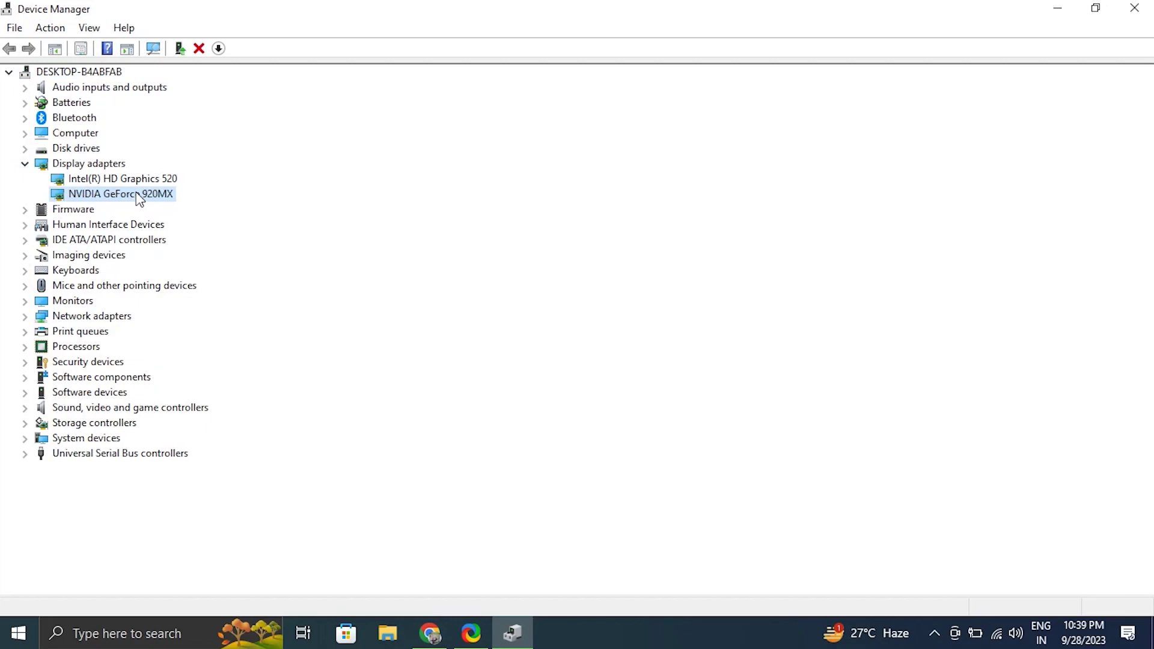
Uninstall the NVIDIA GeForce 920MX and scan for hardware changes.
{"action": "right_click", "coordinate": [143, 201]}
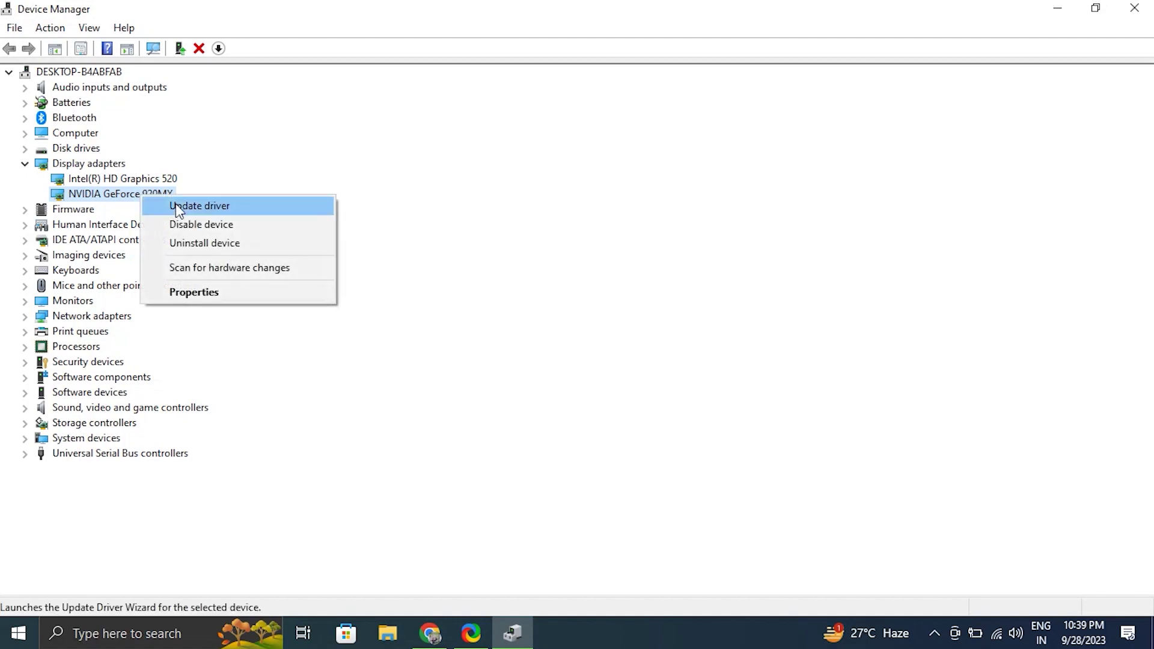
{"action": "left_click", "coordinate": [202, 248]}
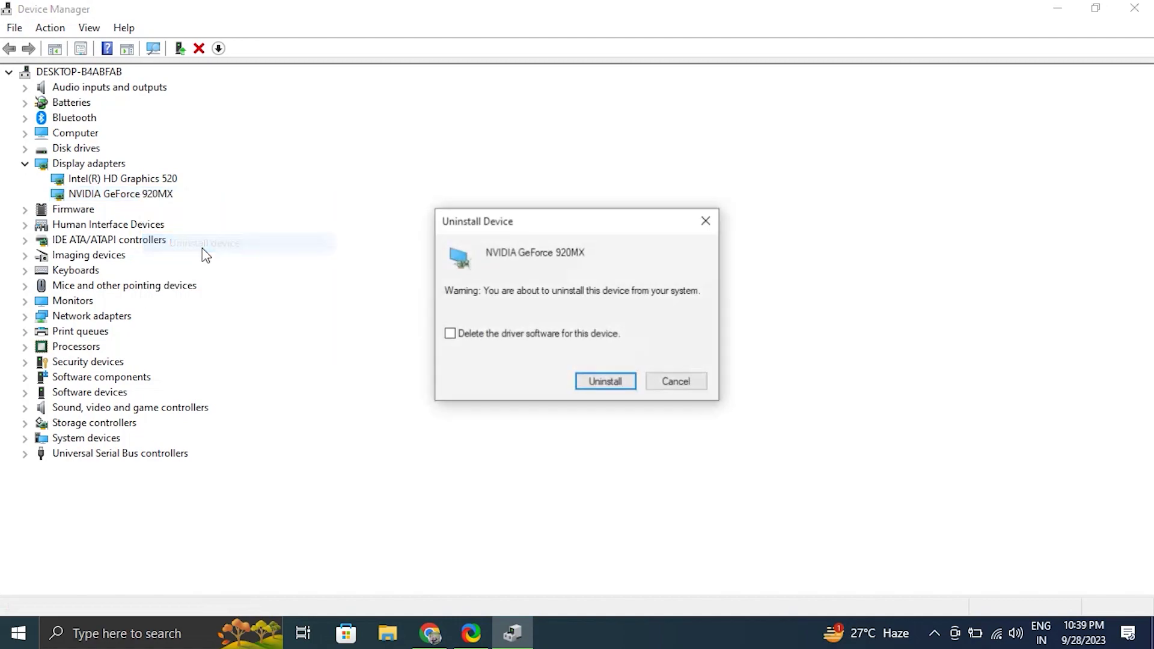
{"action": "left_click", "coordinate": [600, 384]}
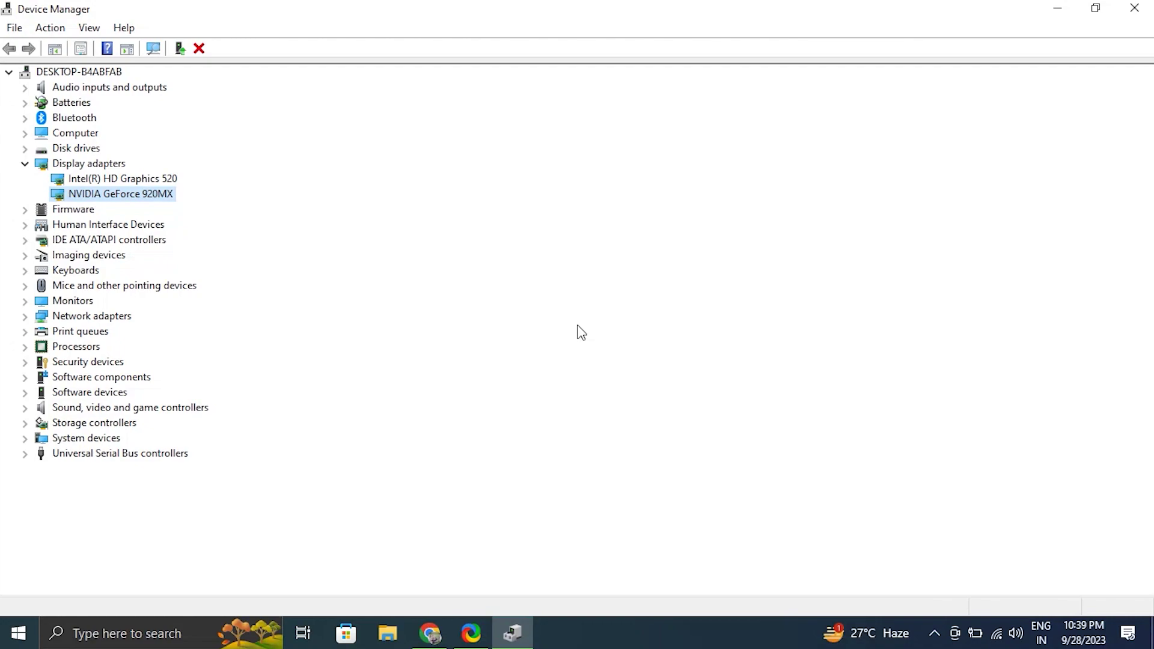
{"action": "left_click", "coordinate": [50, 28]}
{"action": "left_click", "coordinate": [78, 49]}
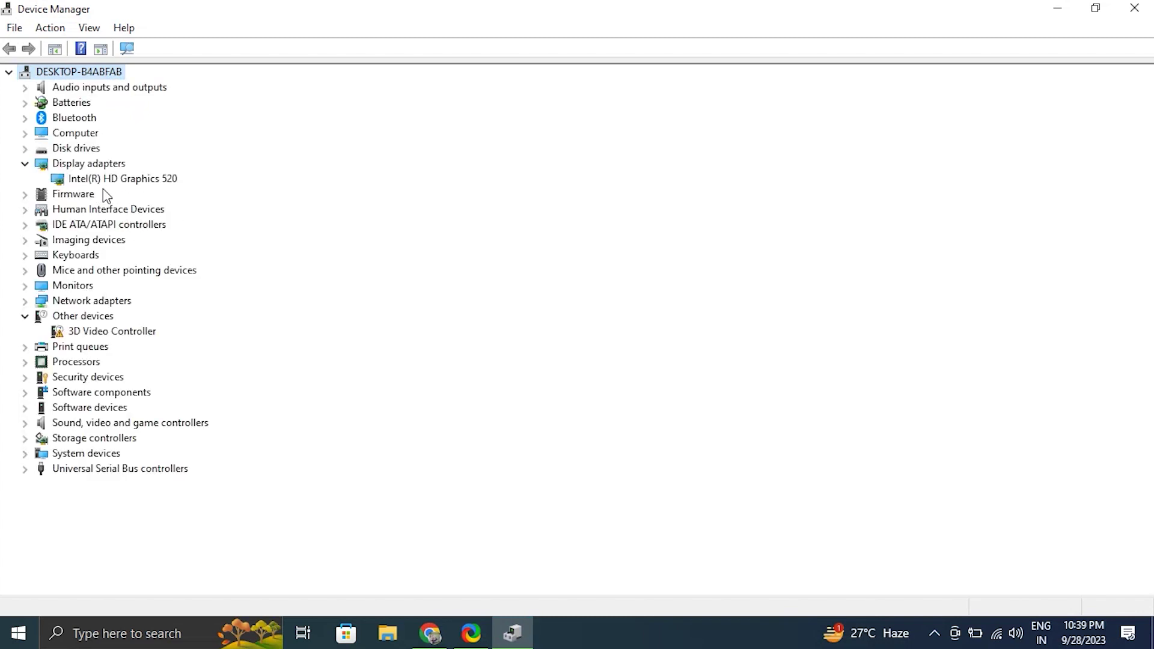
Close Device Manager and restart the PC from the Start menu's power options.
{"action": "left_click", "coordinate": [1134, 9]}
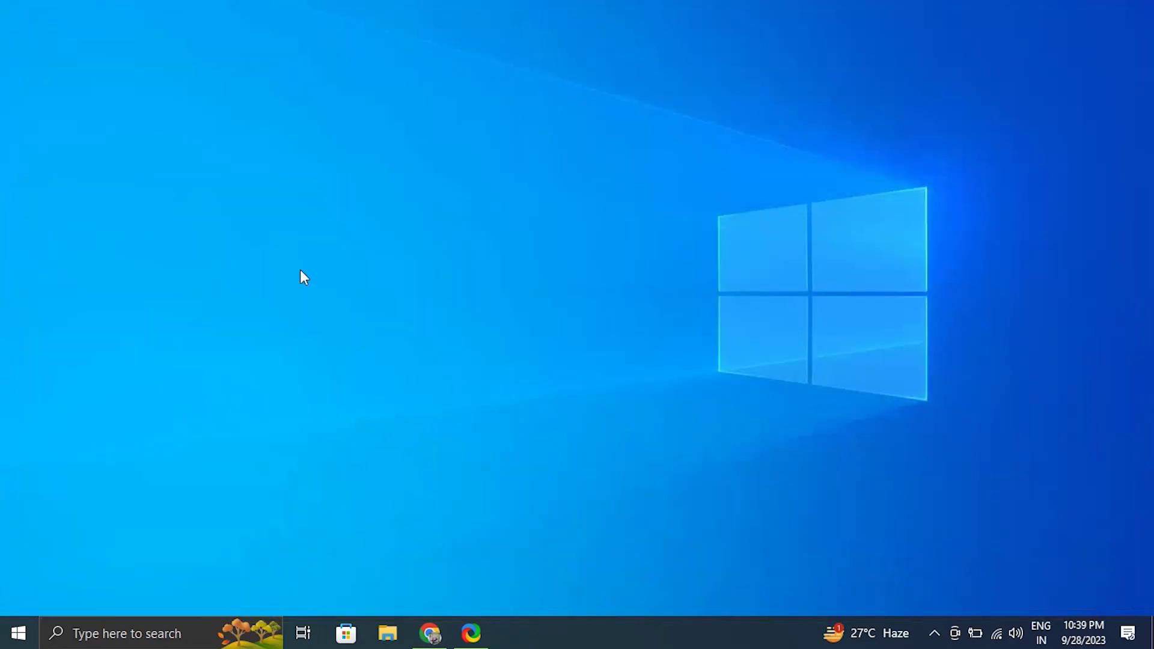
{"action": "left_click", "coordinate": [13, 637]}
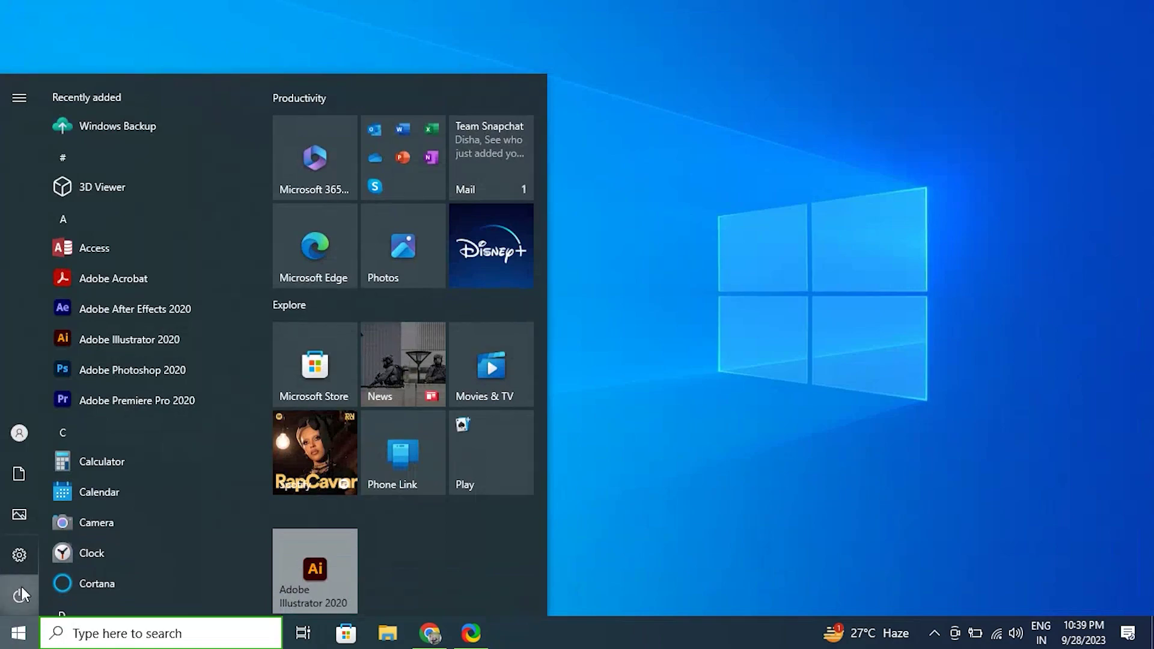
{"action": "left_click", "coordinate": [20, 594]}
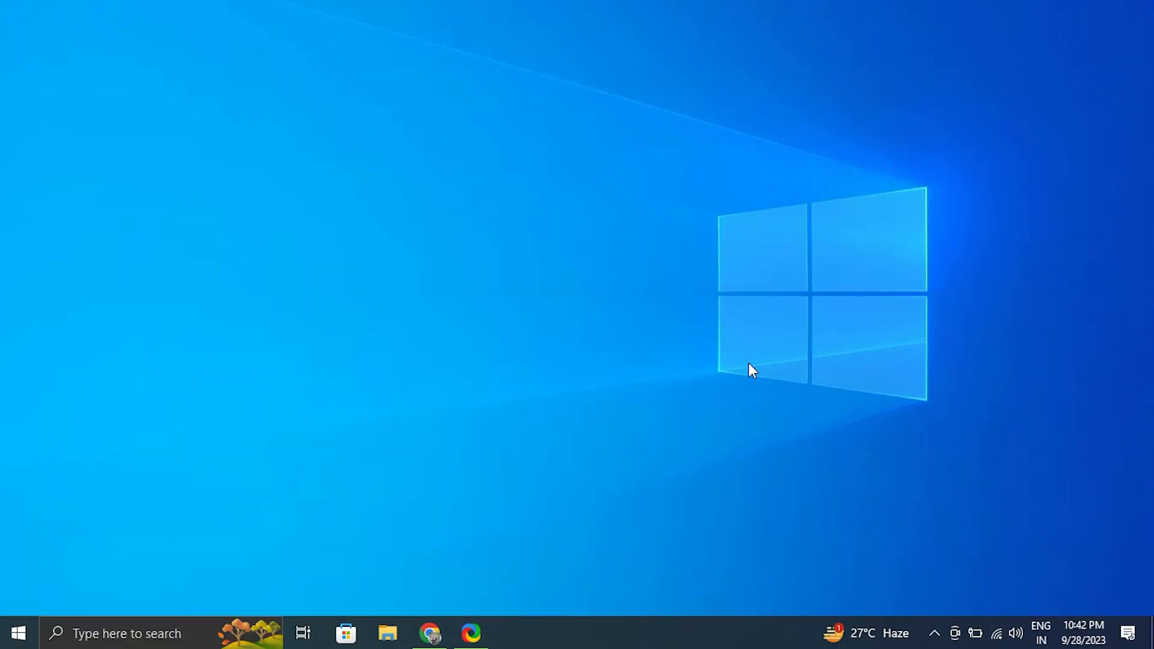
After reboot, reopen Device Manager full screen and select the NVIDIA GeForce 920MX under Display adapters.
{"action": "key", "text": "super+r"}
{"action": "left_click", "coordinate": [153, 588]}
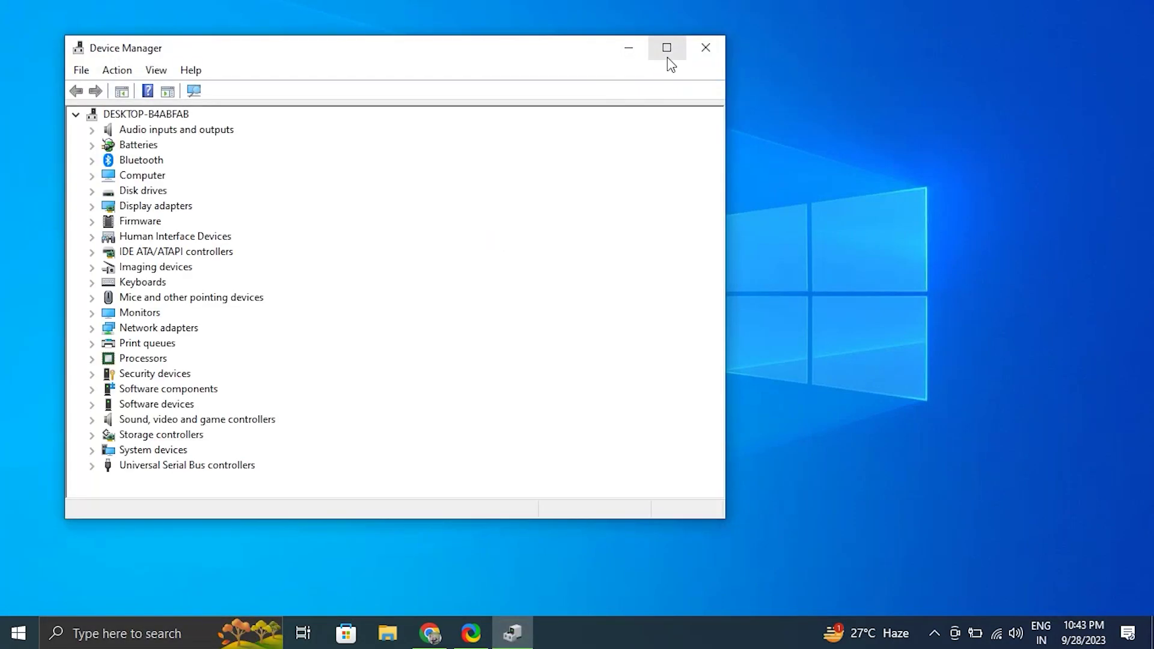
{"action": "left_click", "coordinate": [664, 51]}
{"action": "left_click", "coordinate": [24, 164]}
{"action": "left_click", "coordinate": [111, 196]}
Search automatically for an NVIDIA GeForce 920MX driver, confirming the best one is installed.
{"action": "right_click", "coordinate": [115, 195]}
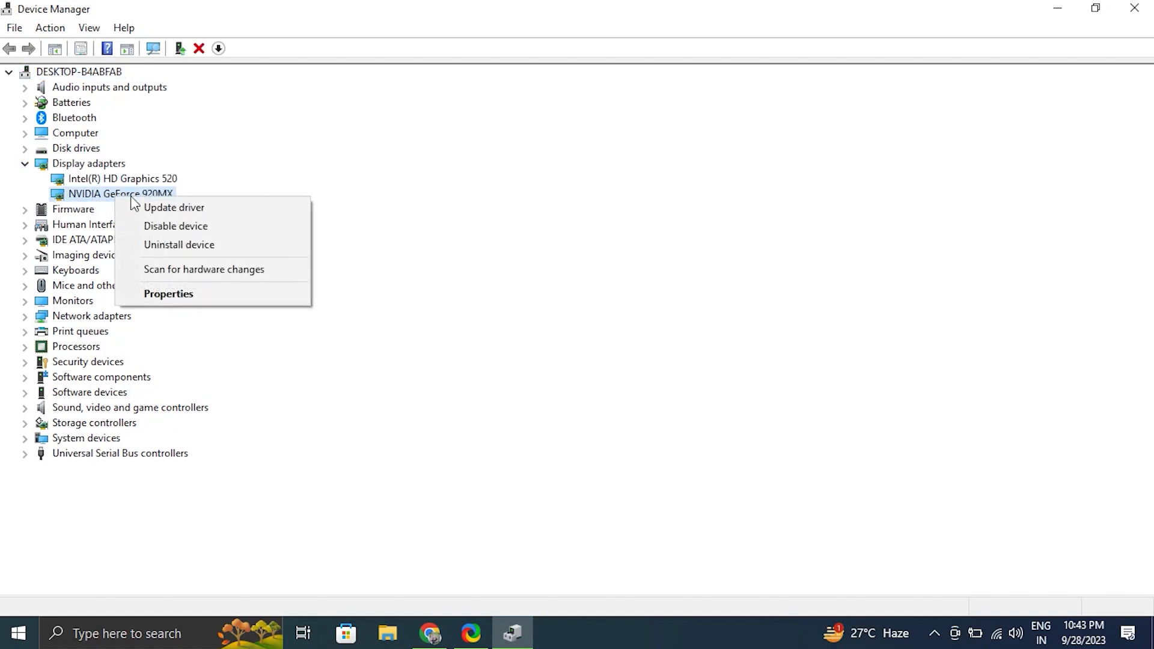
{"action": "left_click", "coordinate": [167, 202]}
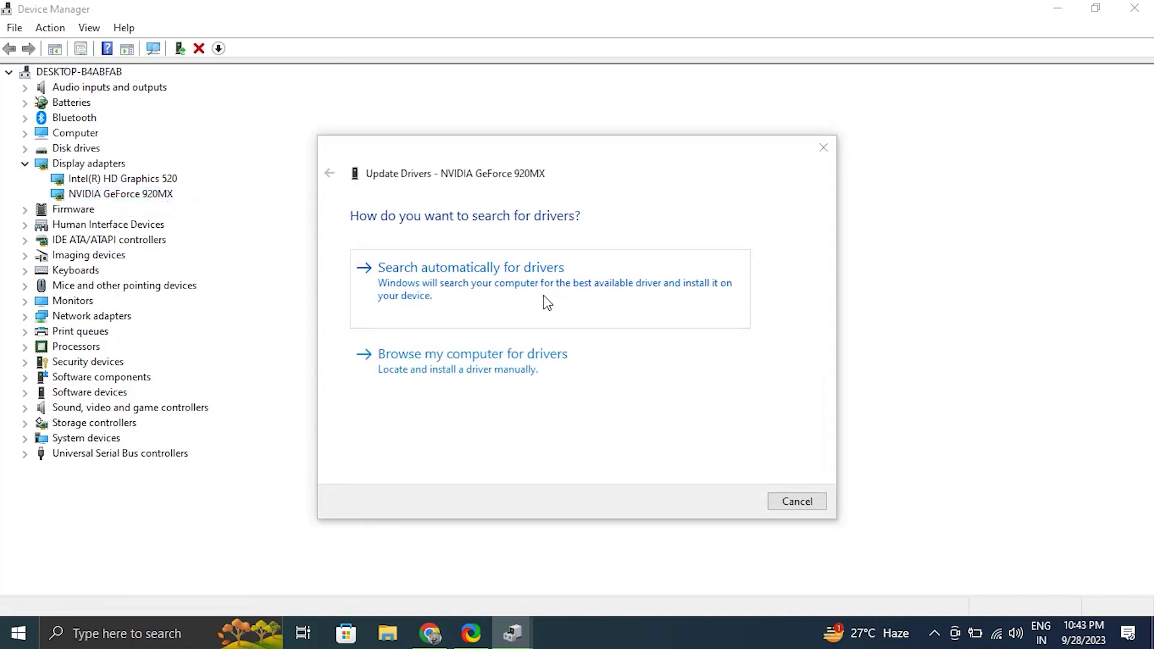
{"action": "left_click", "coordinate": [545, 300]}
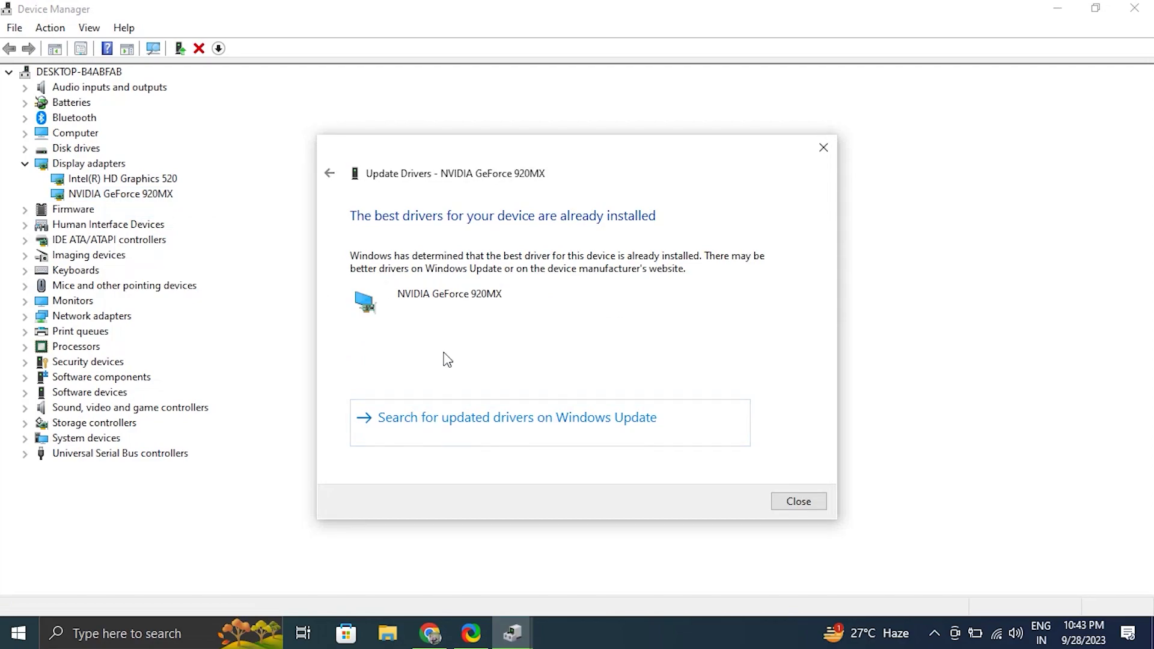
{"action": "left_click", "coordinate": [799, 502]}
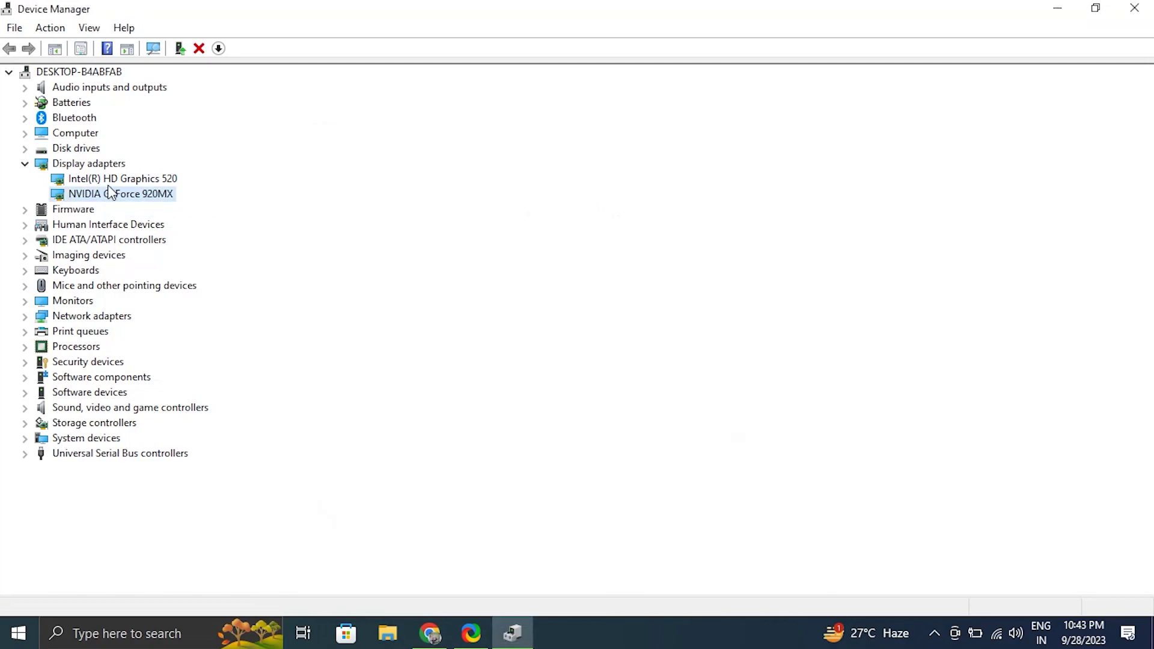
Review the NVIDIA adapter's compatible driver list, cancel without installing, and close Device Manager.
{"action": "right_click", "coordinate": [89, 194]}
{"action": "left_click", "coordinate": [219, 208]}
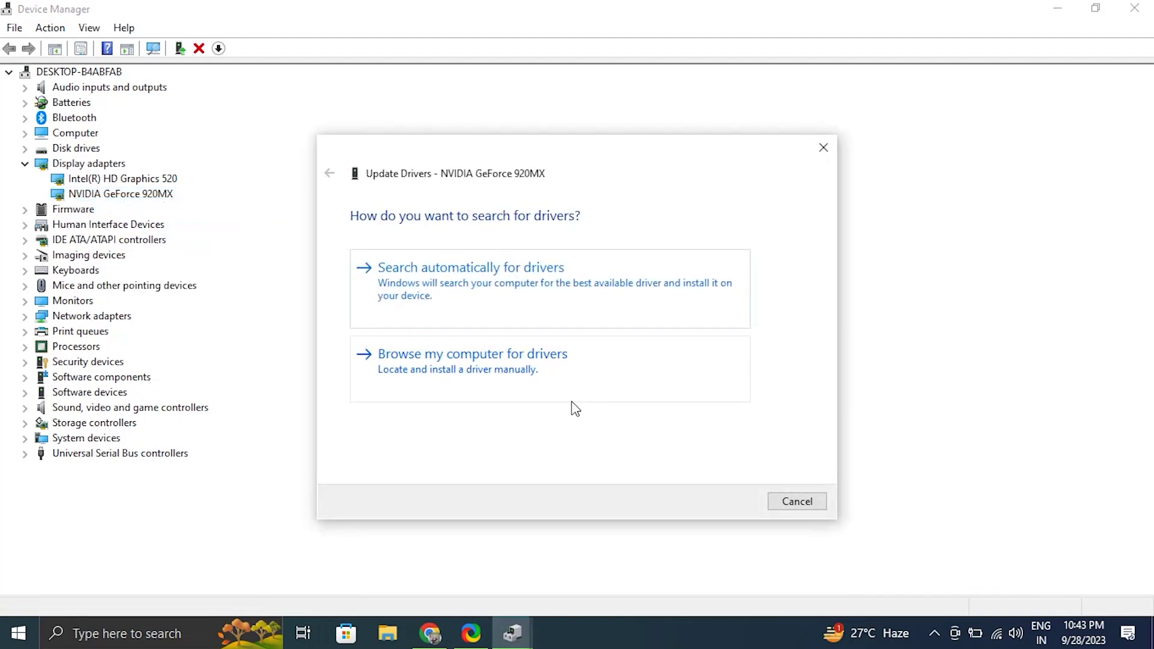
{"action": "left_click", "coordinate": [496, 390]}
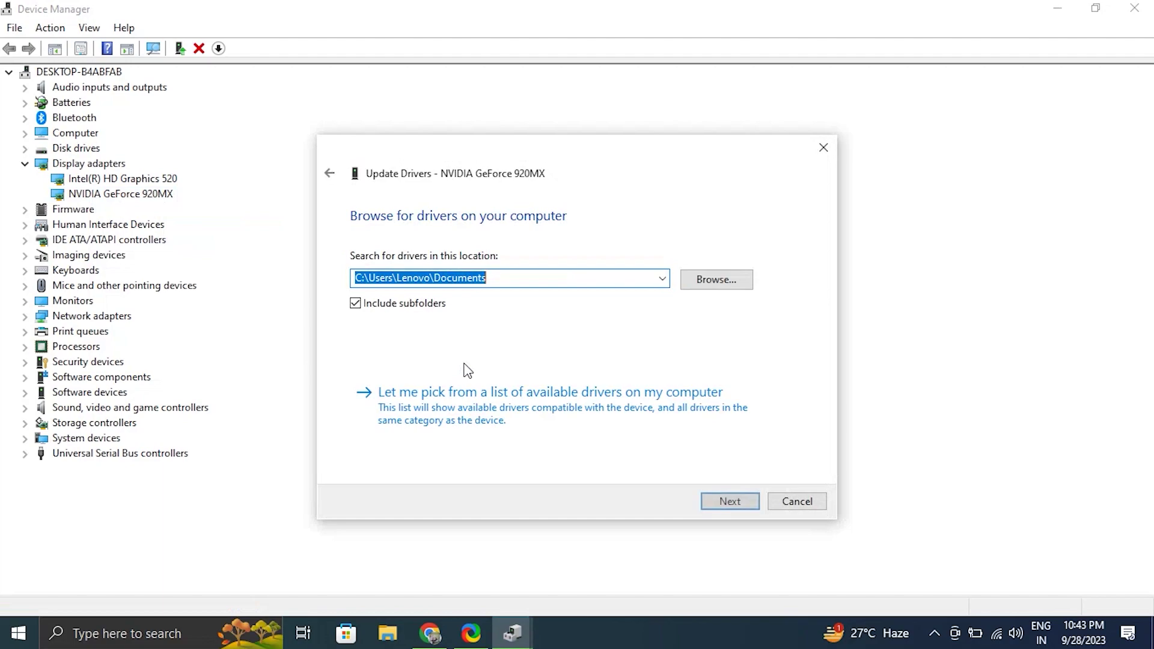
{"action": "left_click", "coordinate": [459, 419]}
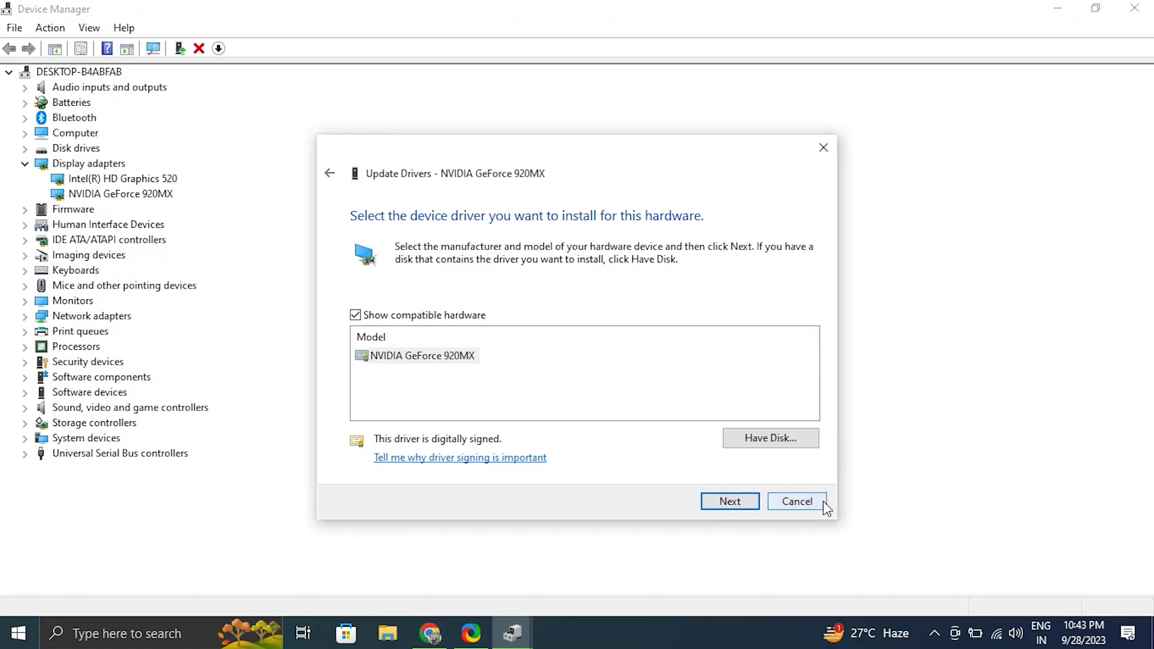
{"action": "left_click", "coordinate": [805, 502]}
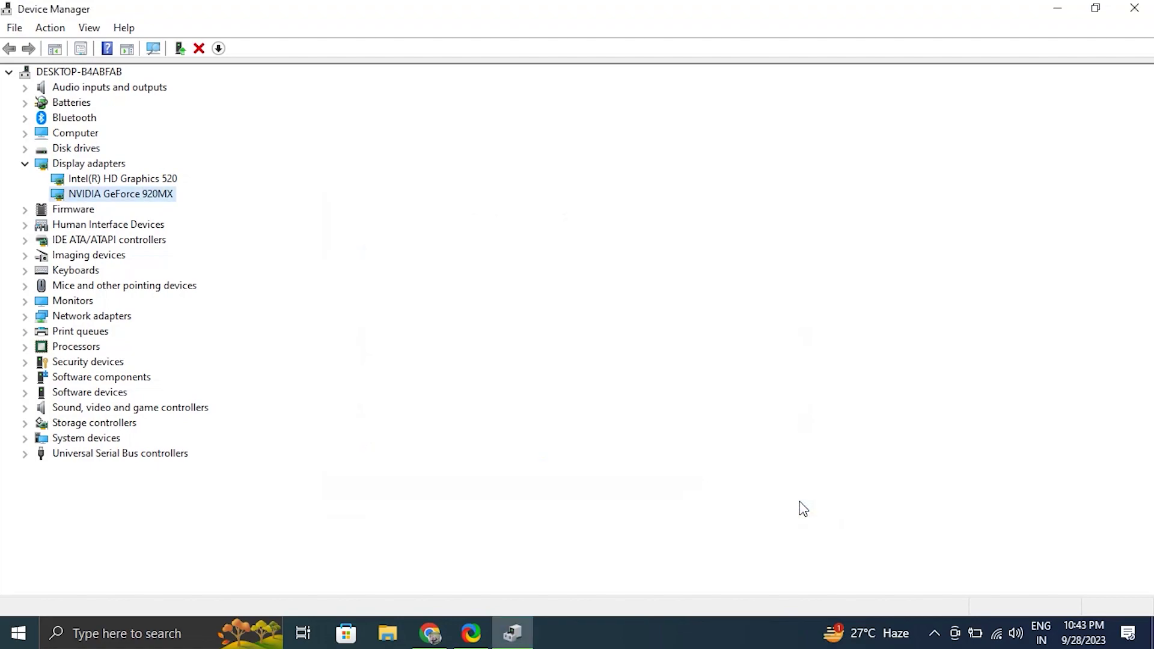
{"action": "left_click", "coordinate": [1134, 8]}
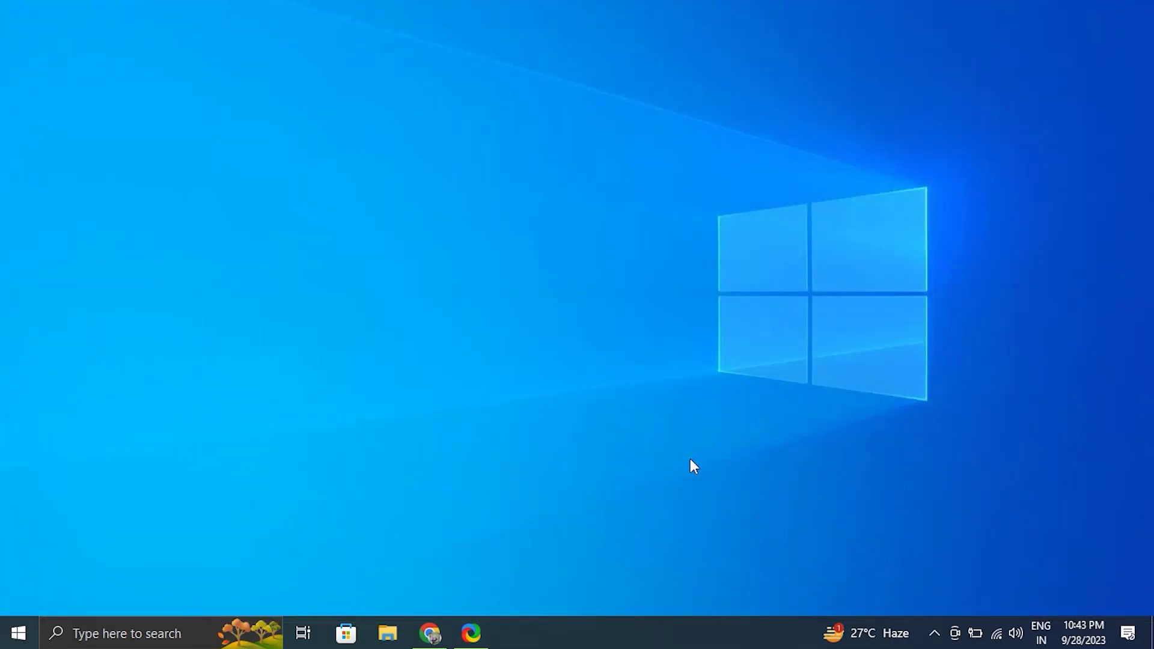